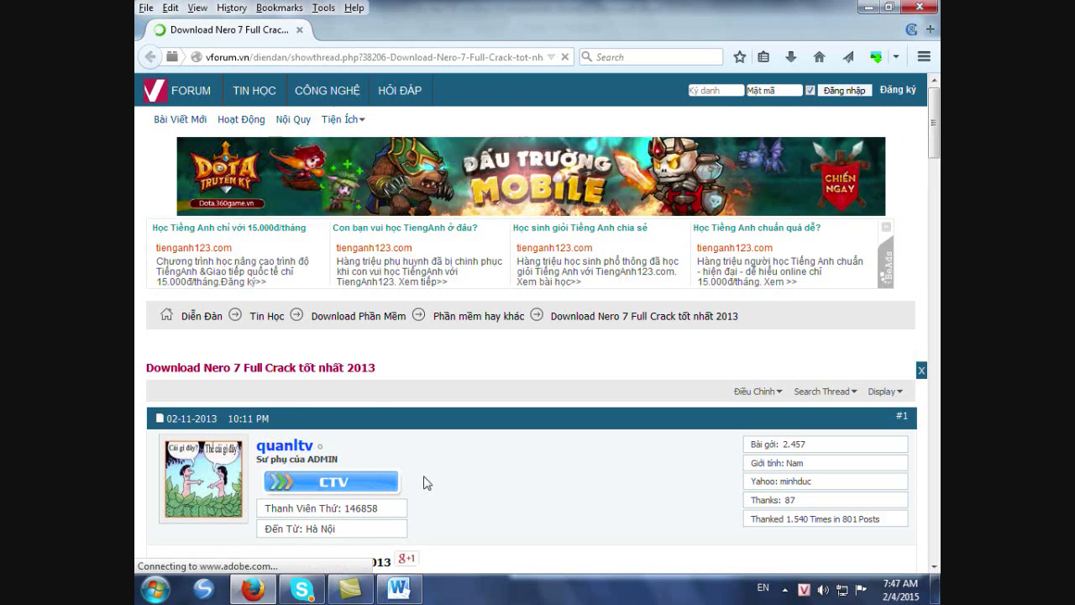
View the Fshare file page linked in the Nero 7 forum thread and close the browser.
{"action": "scroll", "coordinate": [535, 445], "scroll_direction": "down", "scroll_amount": 5}
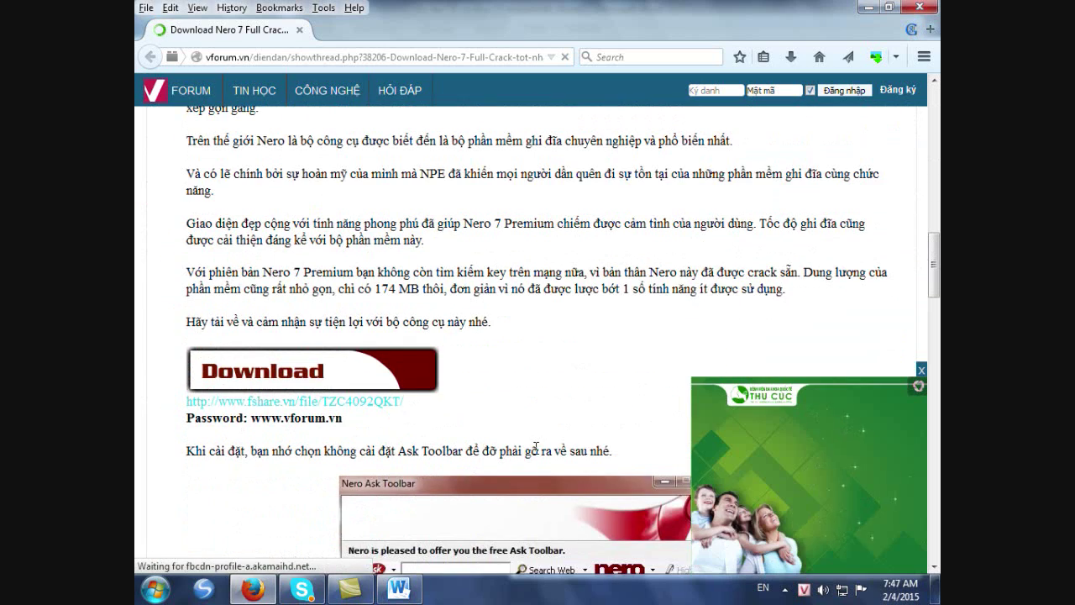
{"action": "left_click", "coordinate": [920, 370]}
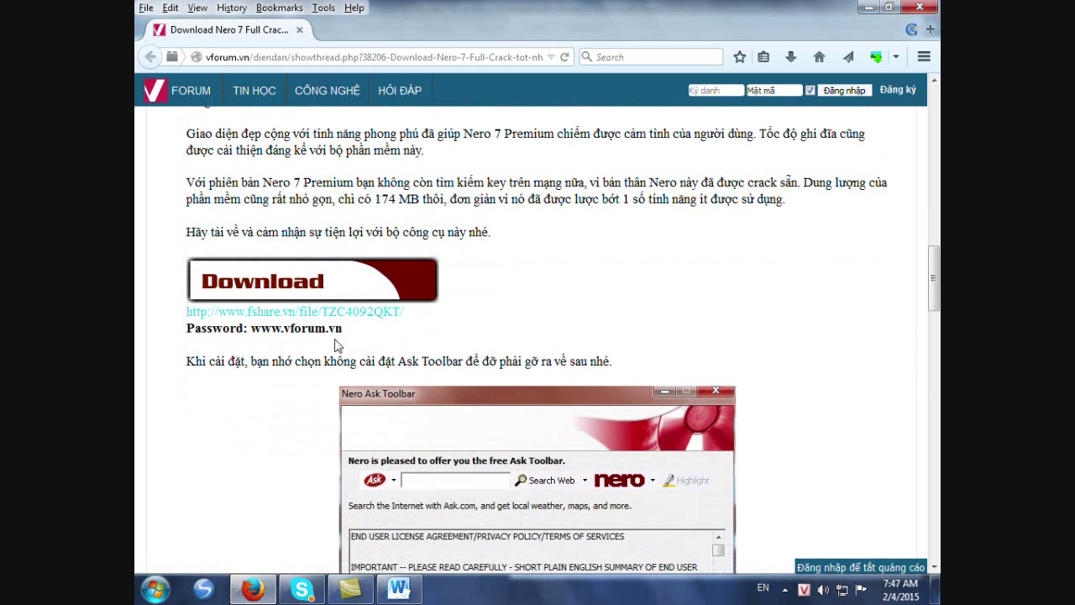
{"action": "left_click", "coordinate": [296, 312]}
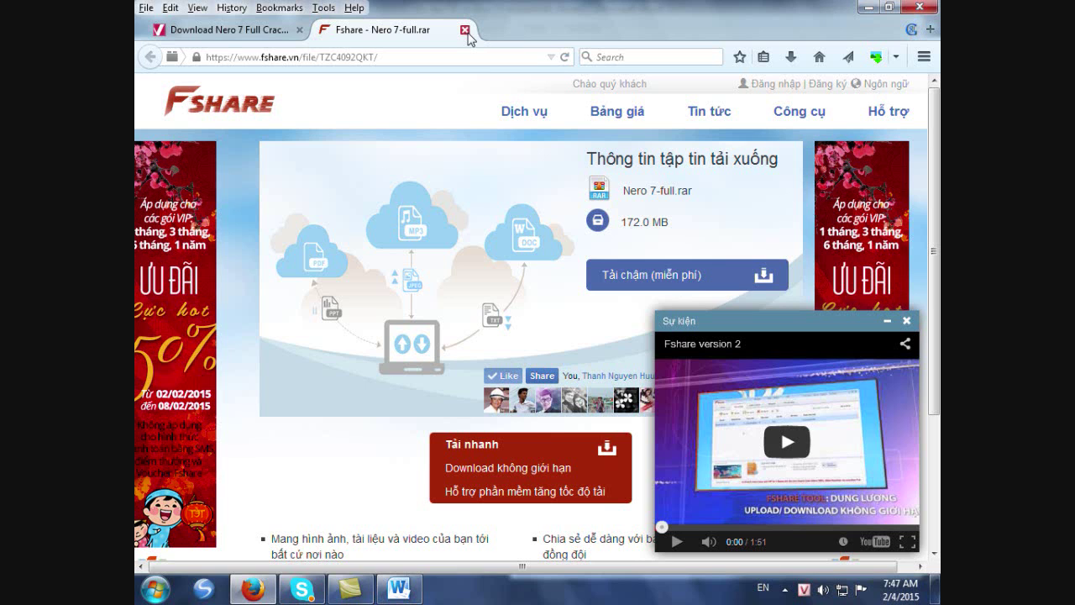
{"action": "left_click", "coordinate": [466, 31]}
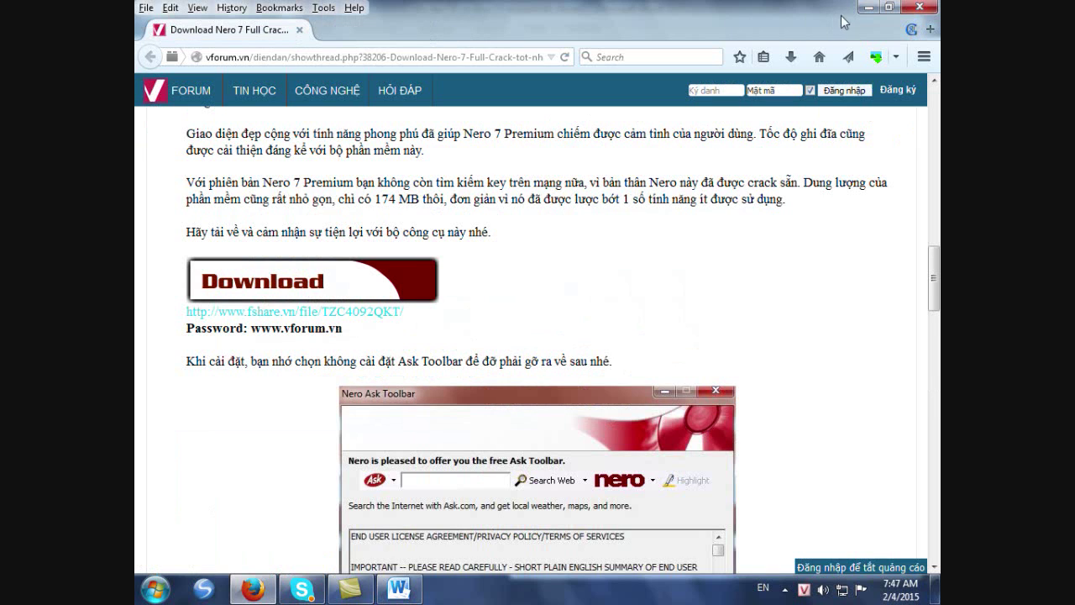
{"action": "left_click", "coordinate": [920, 6]}
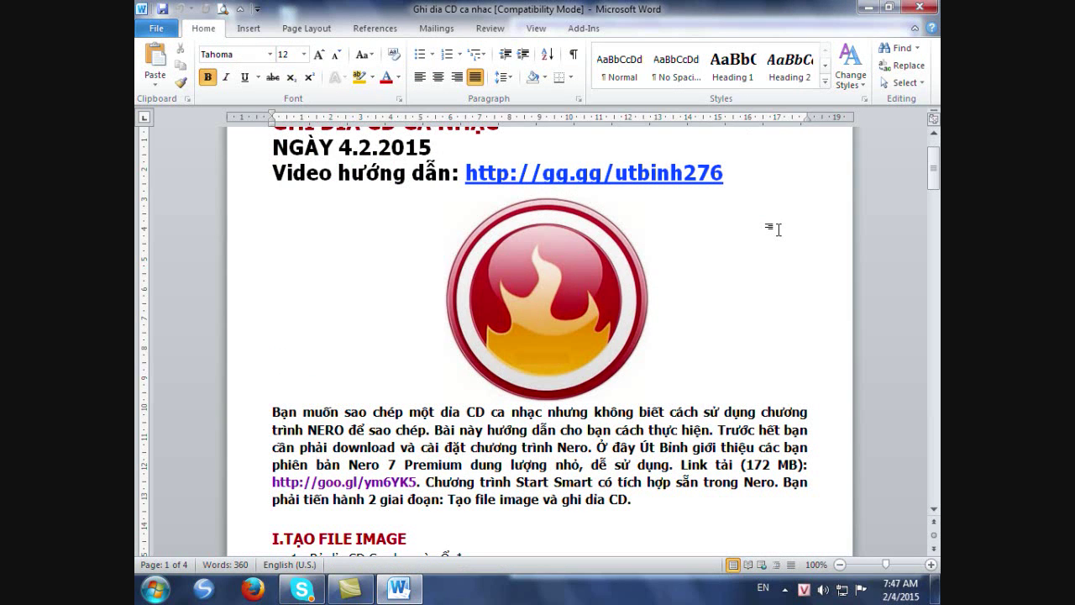
Recolor the section heading "II.GHI DỈA CD" in the Word guide to dark red and save the document.
{"action": "scroll", "coordinate": [768, 225], "scroll_direction": "up", "scroll_amount": 2}
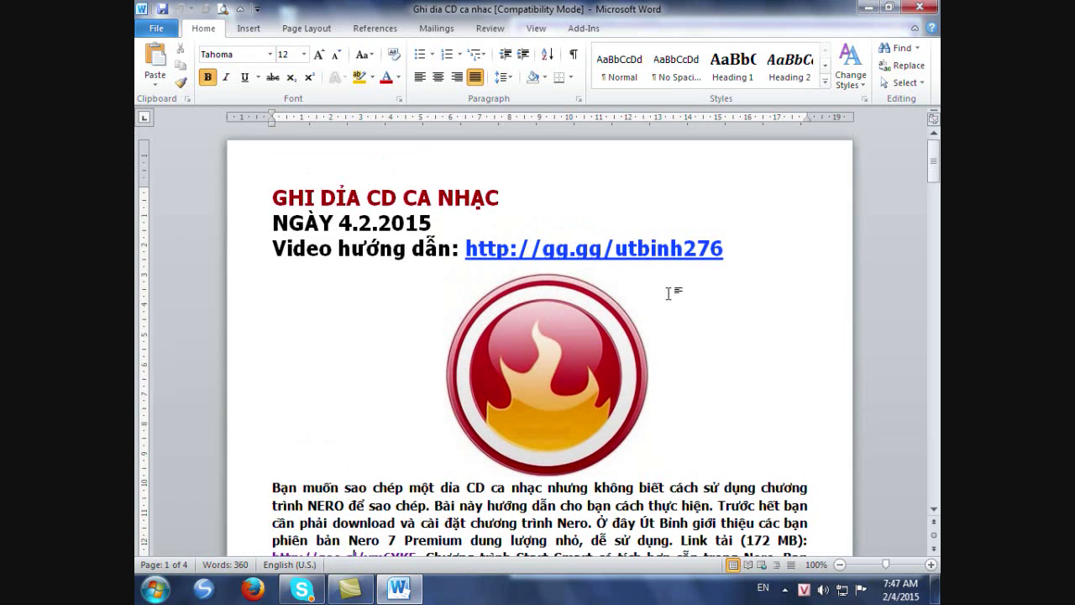
{"action": "scroll", "coordinate": [451, 263], "scroll_direction": "down", "scroll_amount": 12}
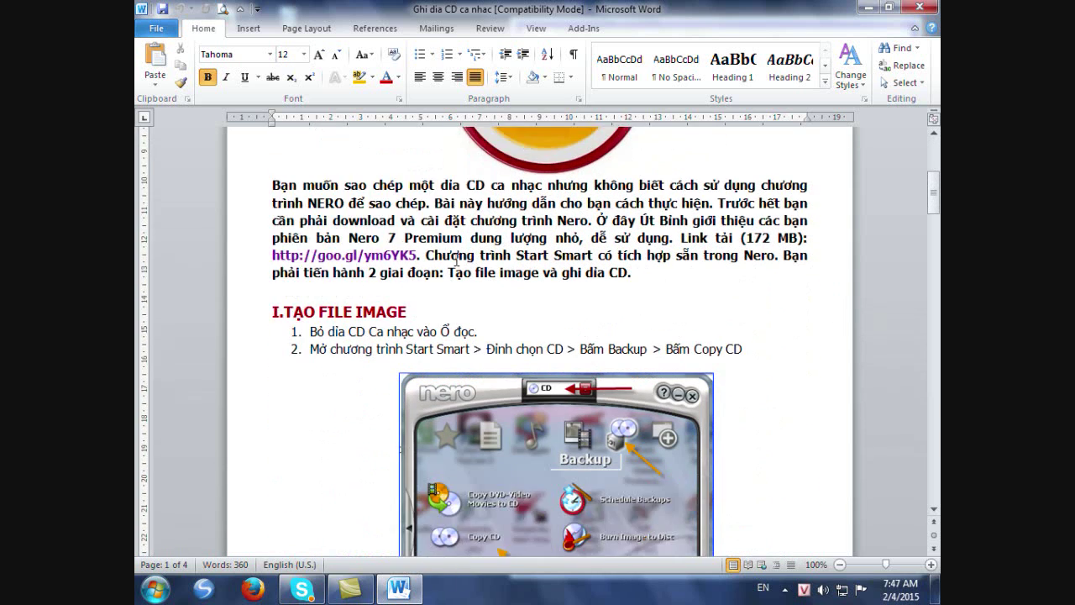
{"action": "scroll", "coordinate": [453, 263], "scroll_direction": "up", "scroll_amount": 4}
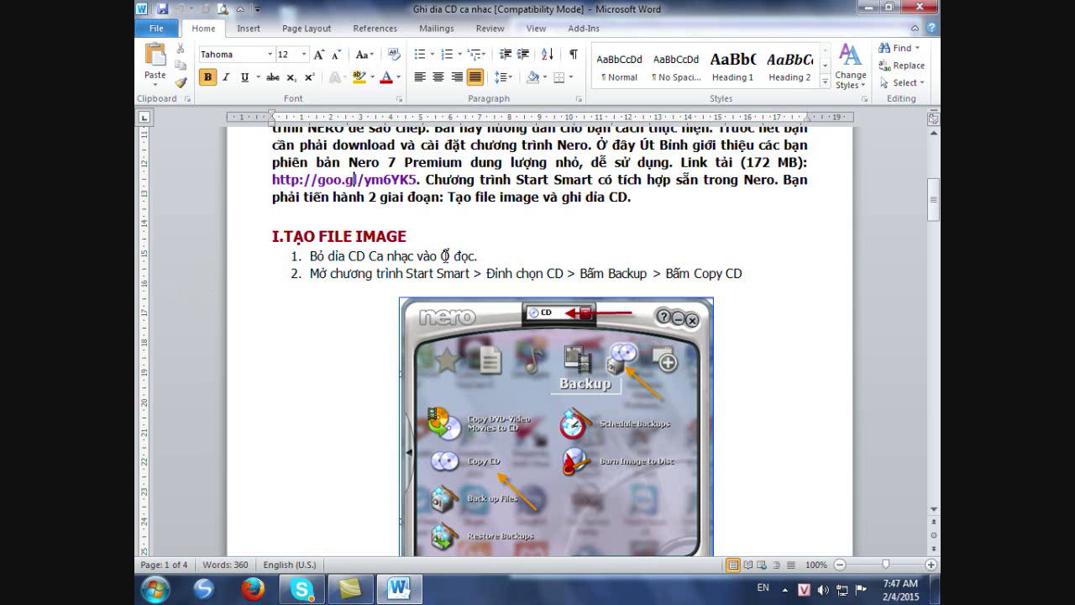
{"action": "scroll", "coordinate": [451, 257], "scroll_direction": "down", "scroll_amount": 4}
{"action": "scroll", "coordinate": [451, 258], "scroll_direction": "down", "scroll_amount": 20}
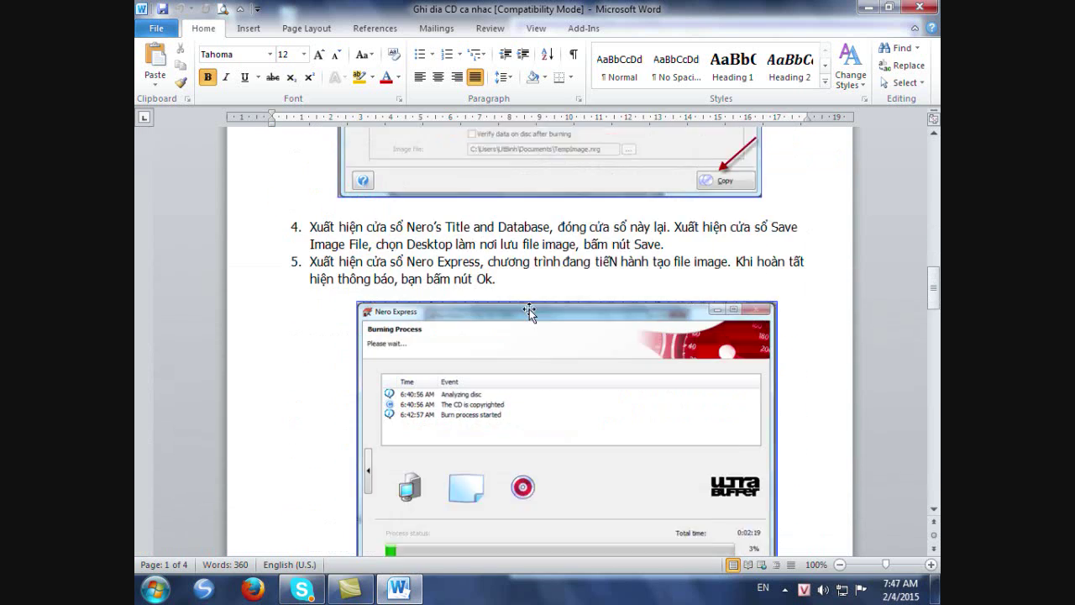
{"action": "scroll", "coordinate": [529, 311], "scroll_direction": "down", "scroll_amount": 12}
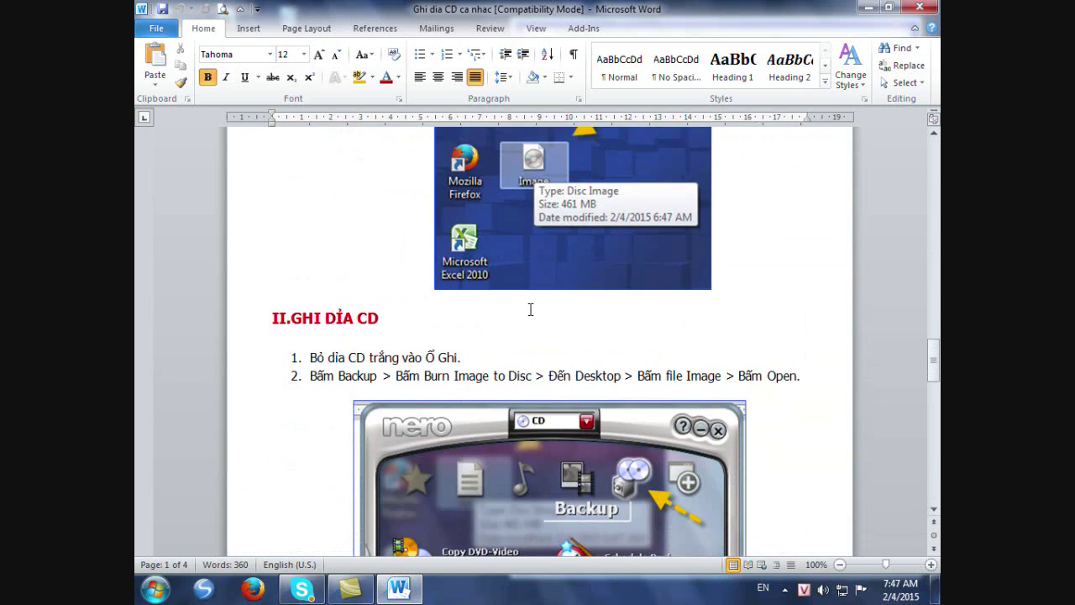
{"action": "left_click", "coordinate": [227, 318]}
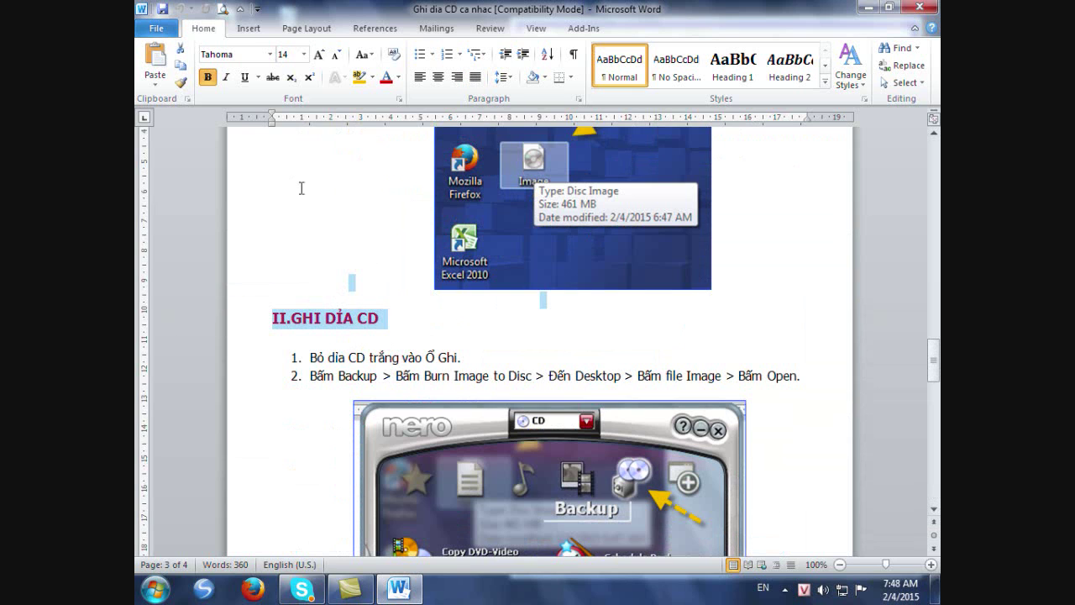
{"action": "left_click", "coordinate": [398, 76]}
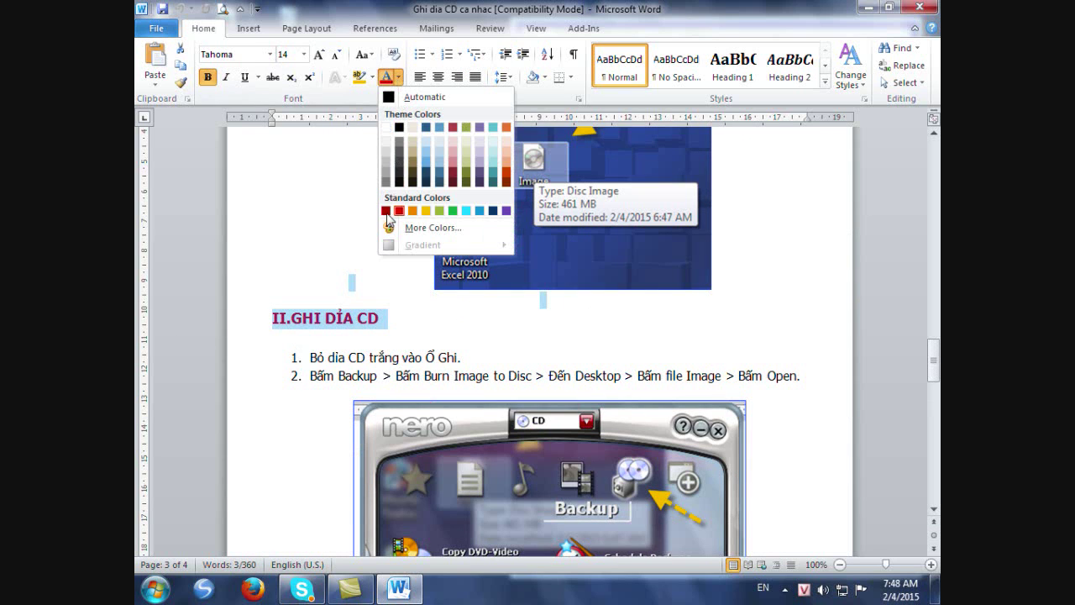
{"action": "left_click", "coordinate": [437, 292]}
{"action": "left_click", "coordinate": [473, 336]}
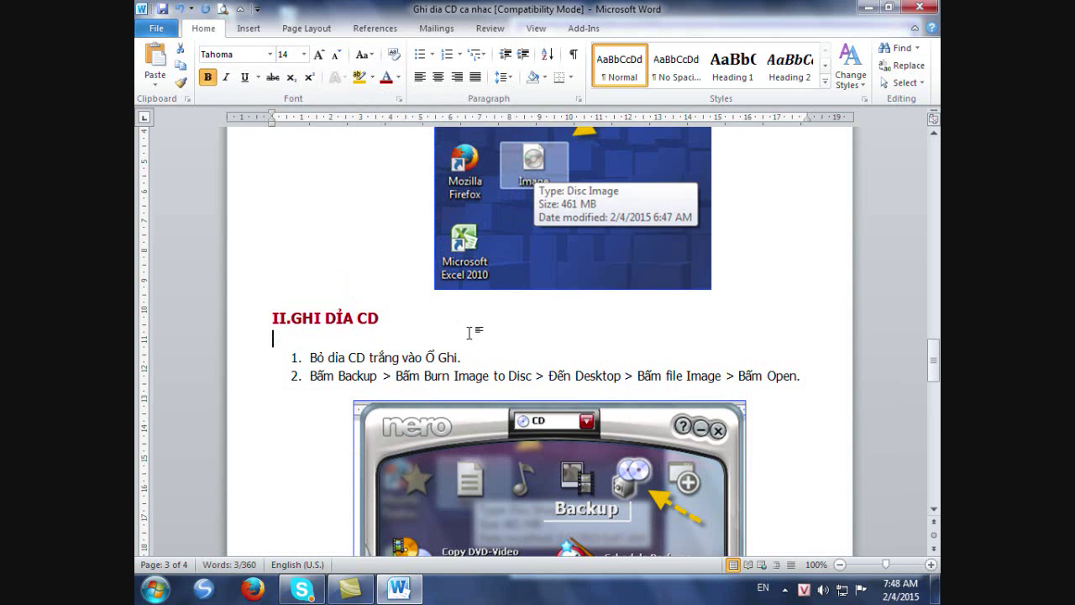
{"action": "left_click", "coordinate": [163, 10]}
Review the remaining disc-burning instructions to the end of the guide and return to the desktop.
{"action": "scroll", "coordinate": [588, 342], "scroll_direction": "down", "scroll_amount": 15}
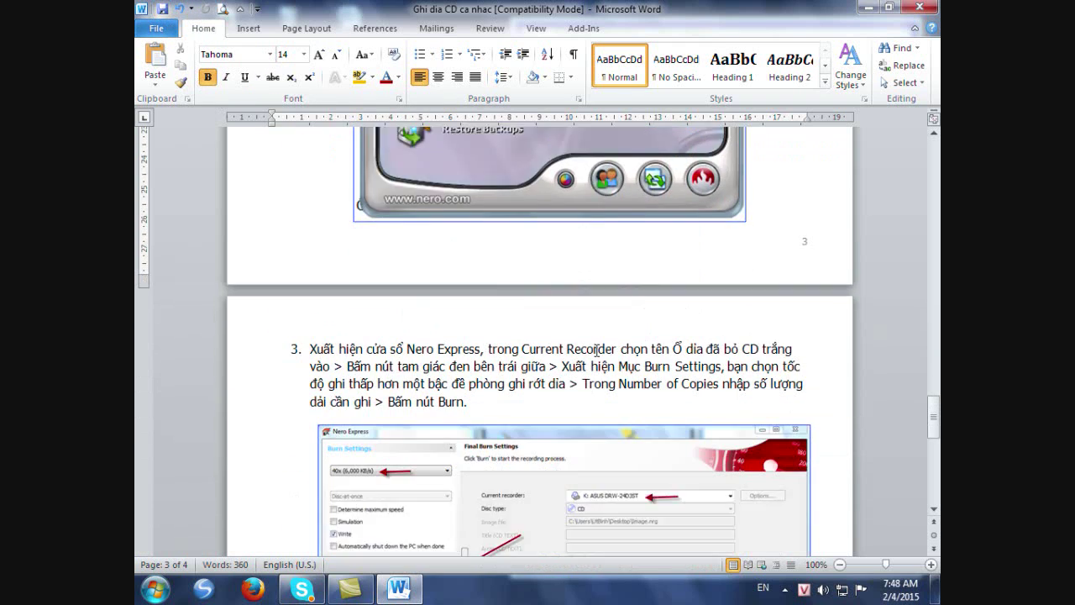
{"action": "scroll", "coordinate": [606, 356], "scroll_direction": "down", "scroll_amount": 10}
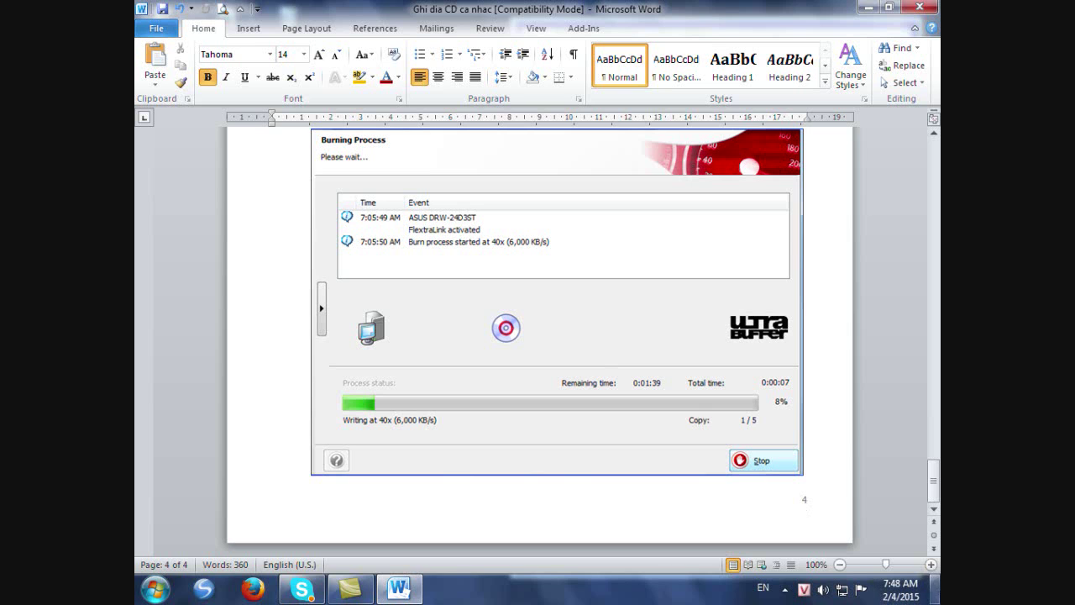
{"action": "left_click", "coordinate": [935, 595]}
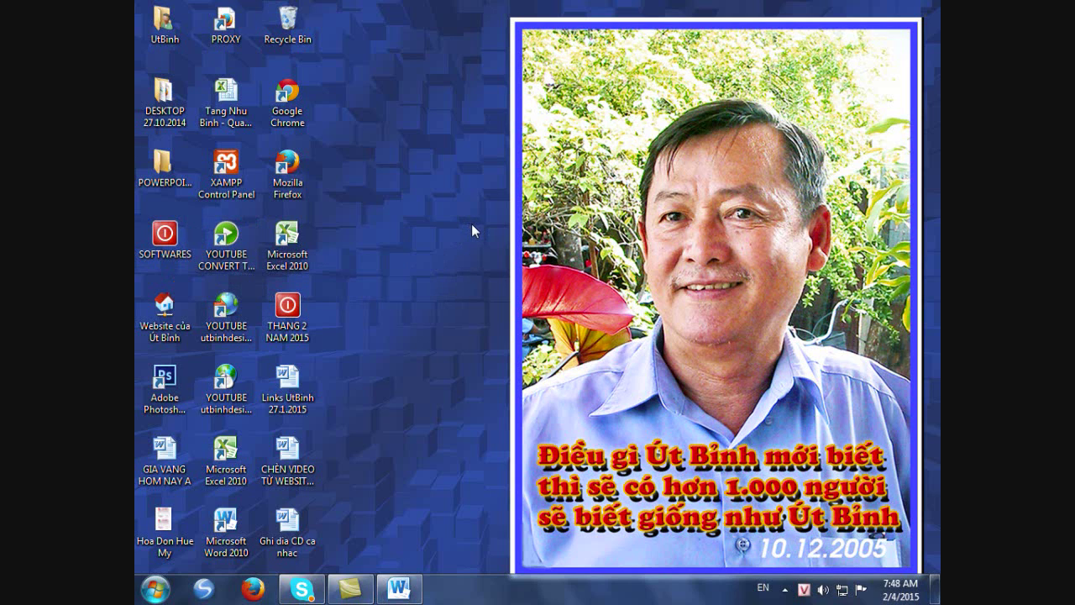
Create a desktop shortcut for Nero StartSmart from the Nero 7 Premium program folder.
{"action": "left_click", "coordinate": [155, 590]}
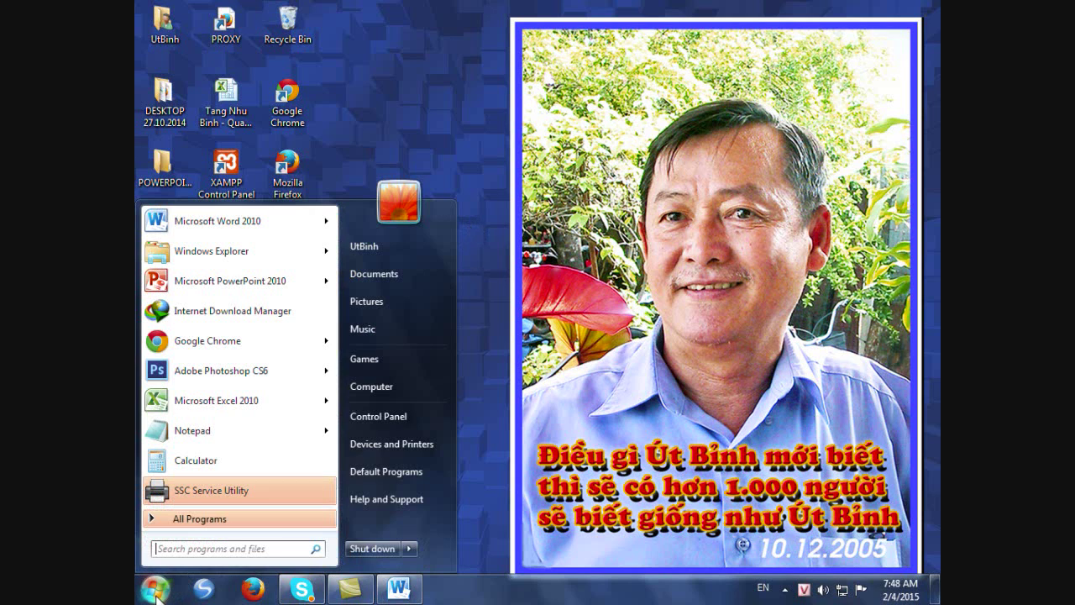
{"action": "left_click", "coordinate": [206, 520]}
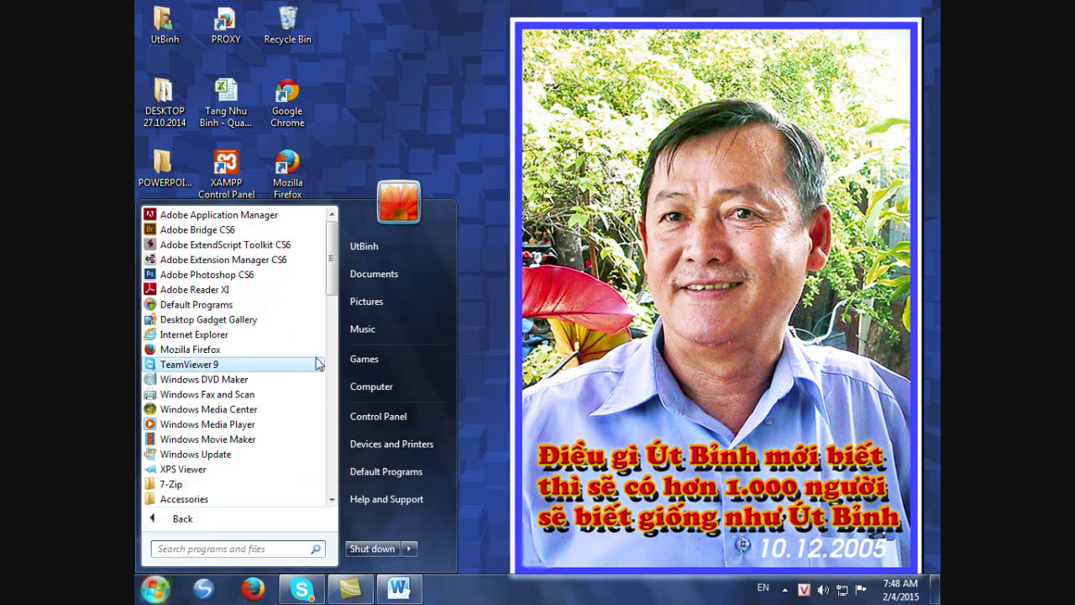
{"action": "left_click_drag", "start_coordinate": [331, 284], "coordinate": [323, 432]}
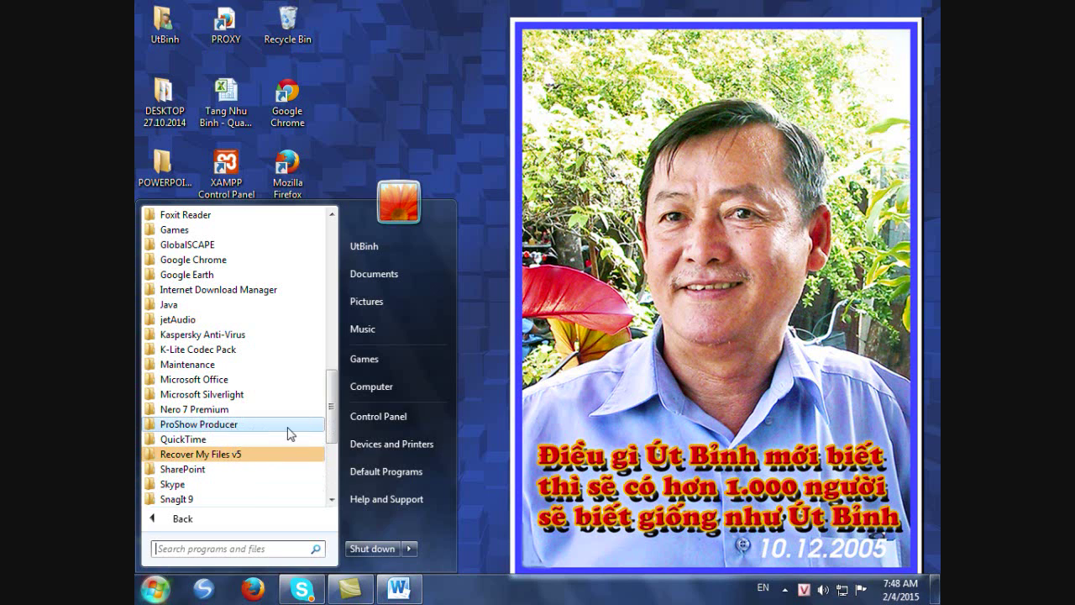
{"action": "left_click", "coordinate": [206, 410]}
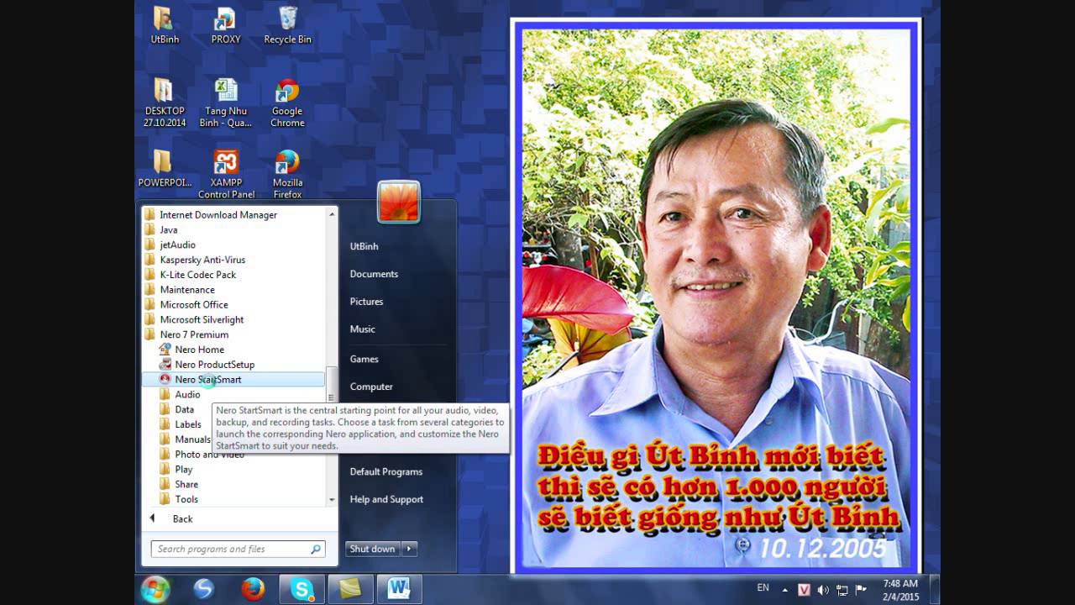
{"action": "right_click", "coordinate": [210, 386]}
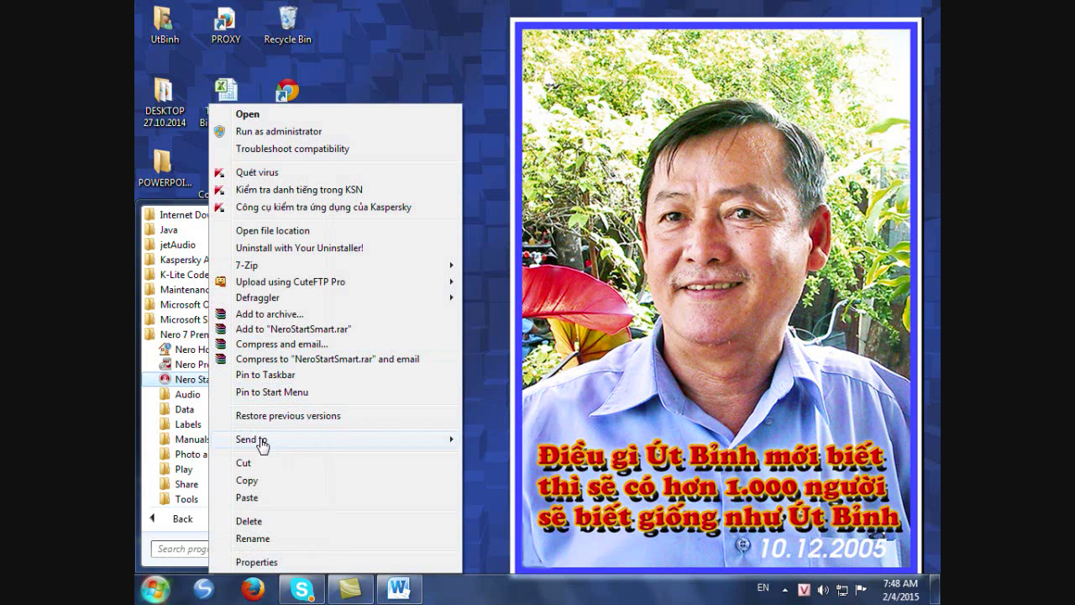
{"action": "mouse_move", "coordinate": [261, 446]}
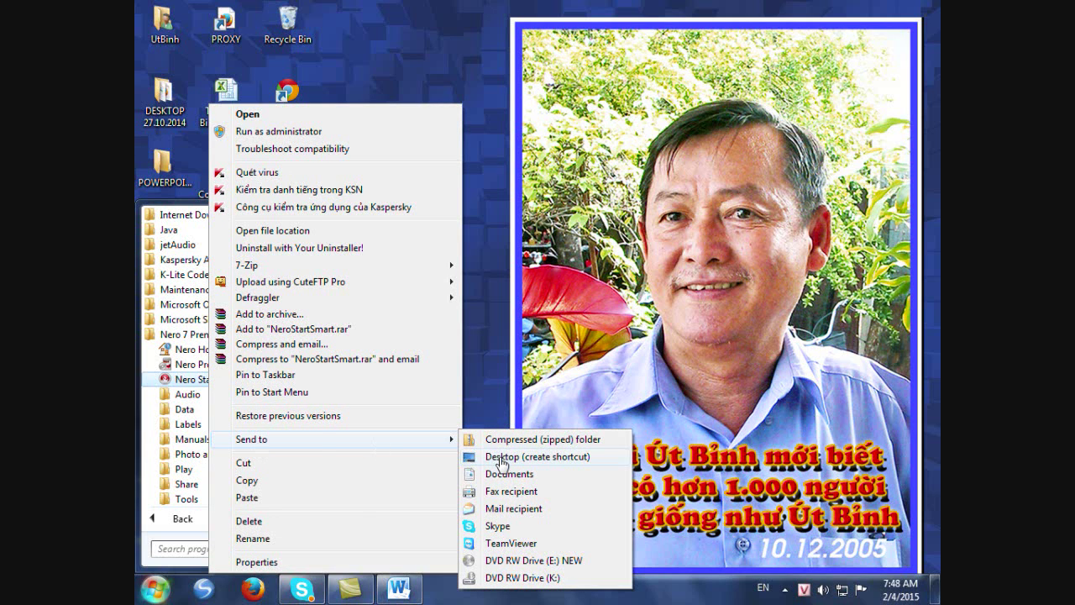
{"action": "left_click", "coordinate": [498, 458]}
{"action": "left_click", "coordinate": [463, 133]}
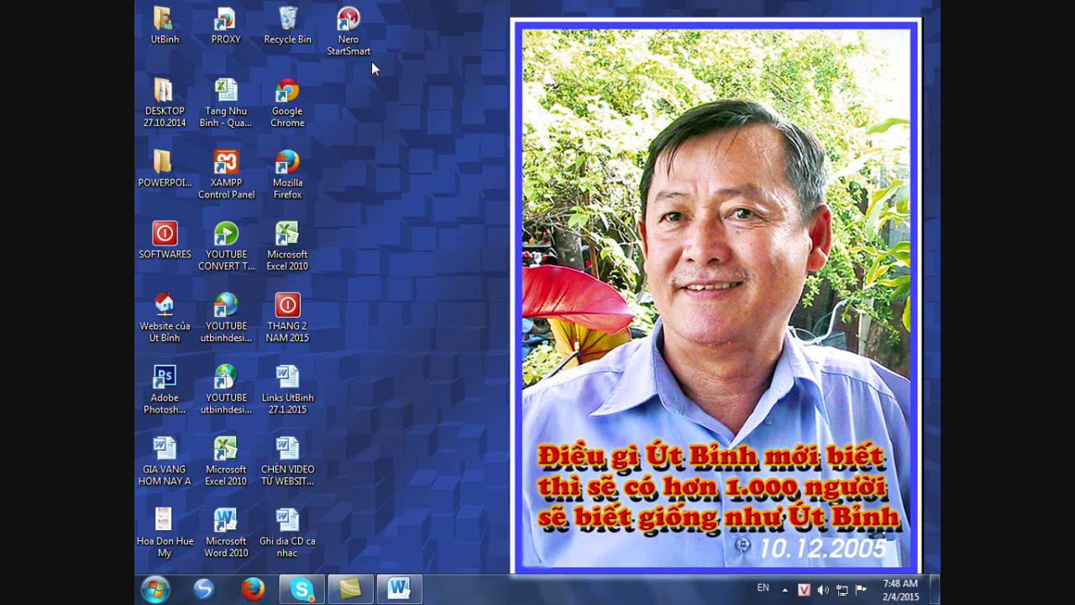
Launch Nero StartSmart from its desktop shortcut and start the Copy CD task in the Backup category.
{"action": "left_click", "coordinate": [351, 25]}
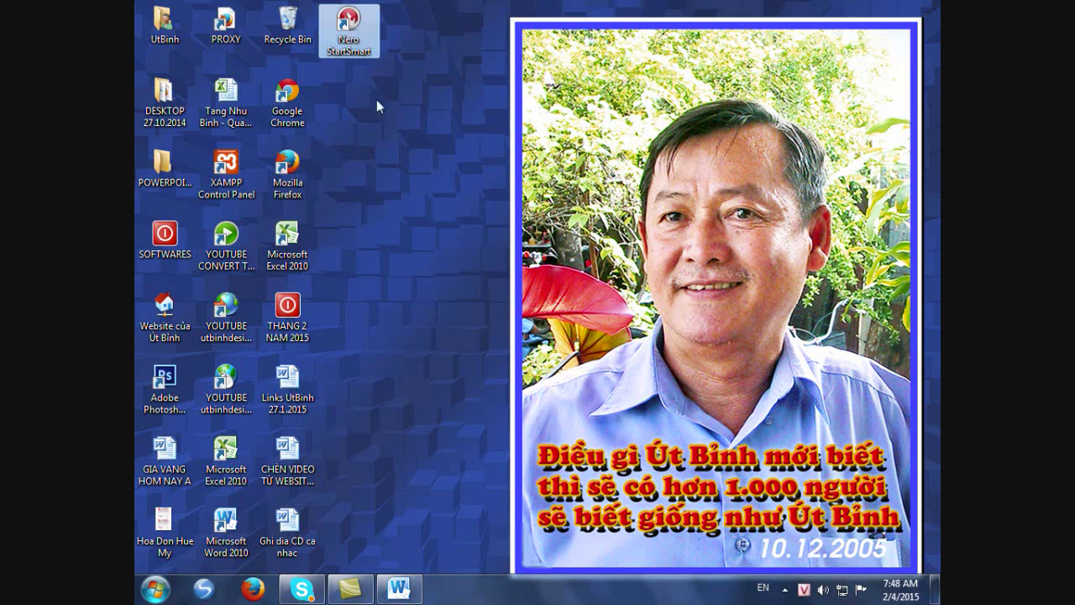
{"action": "double_click", "coordinate": [347, 34]}
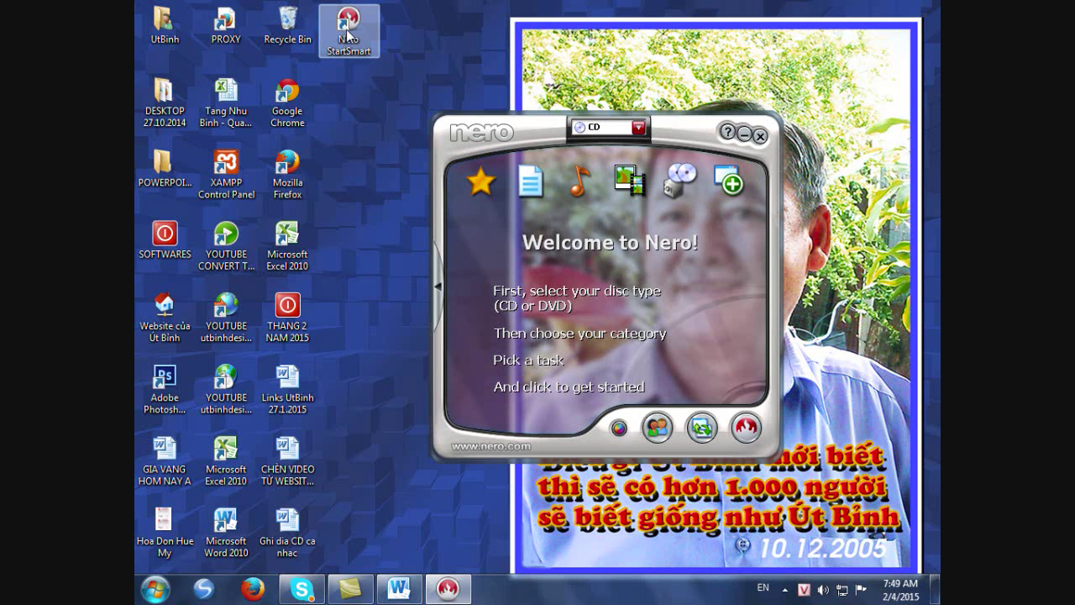
{"action": "left_click", "coordinate": [681, 186]}
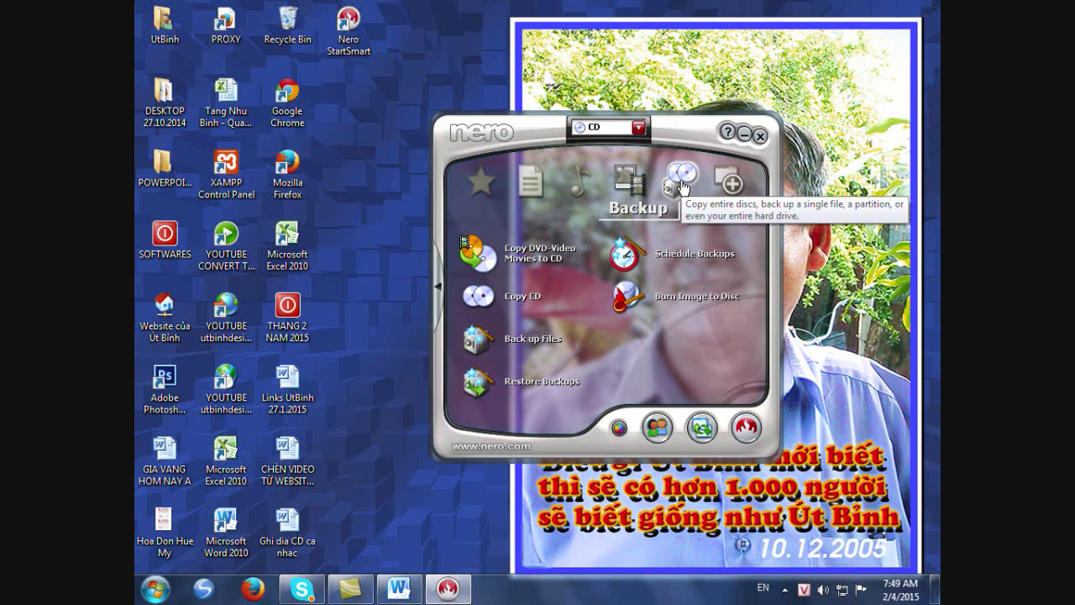
{"action": "left_click", "coordinate": [514, 299]}
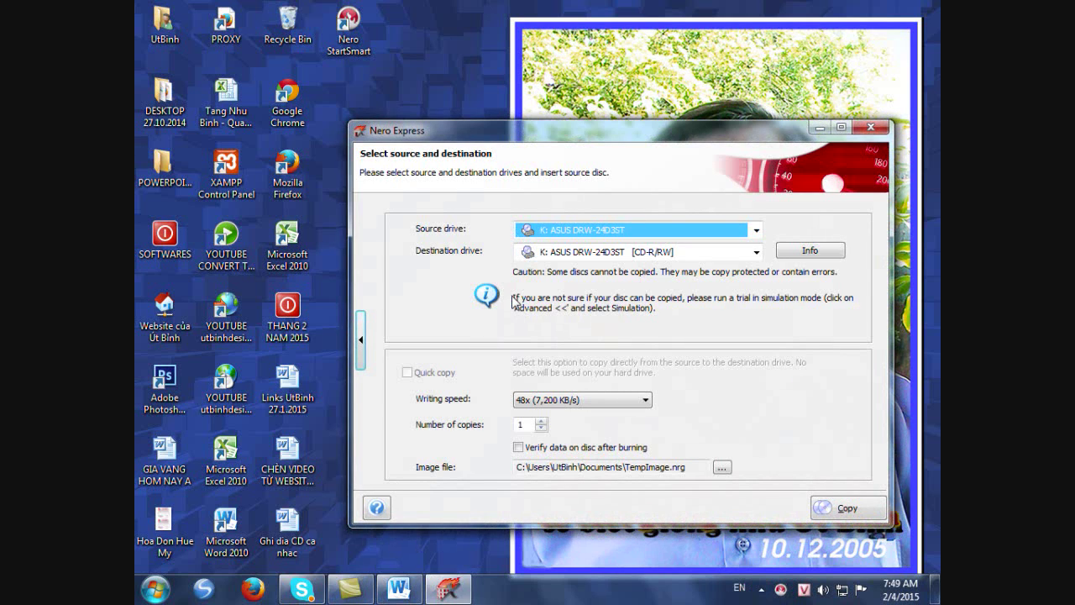
Set the destination drive to Image Recorder [CD-R/RW] and start copying the source disc.
{"action": "left_click_drag", "start_coordinate": [548, 134], "coordinate": [520, 112]}
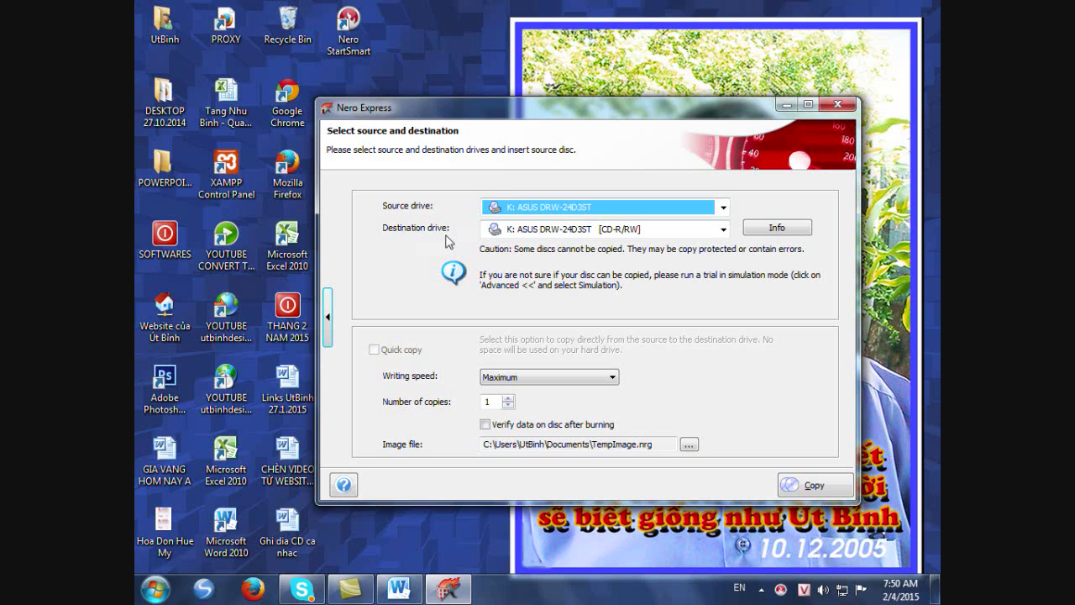
{"action": "left_click", "coordinate": [723, 229]}
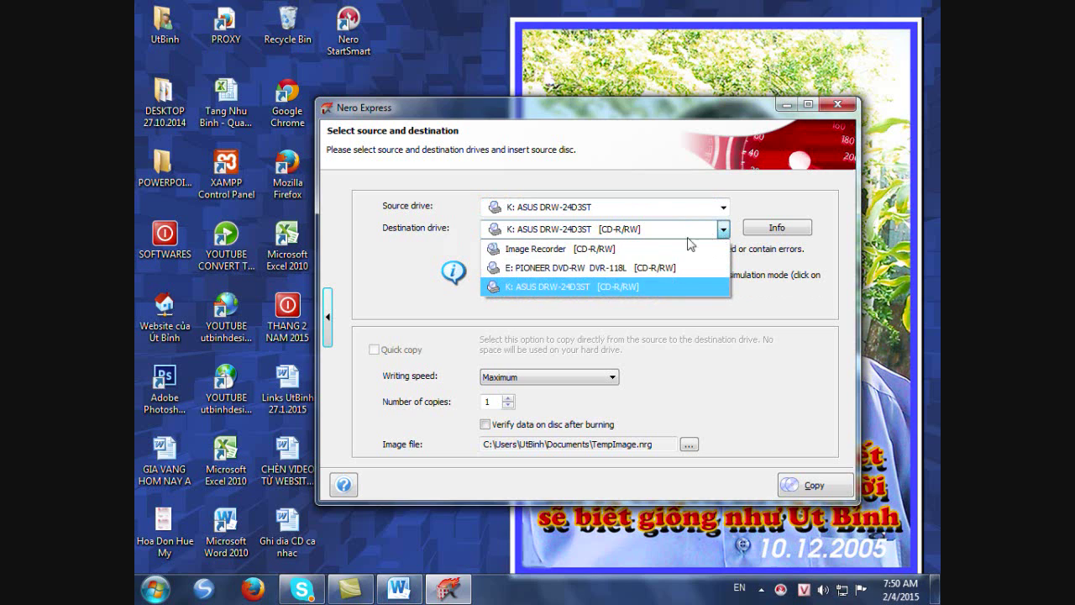
{"action": "left_click", "coordinate": [565, 249]}
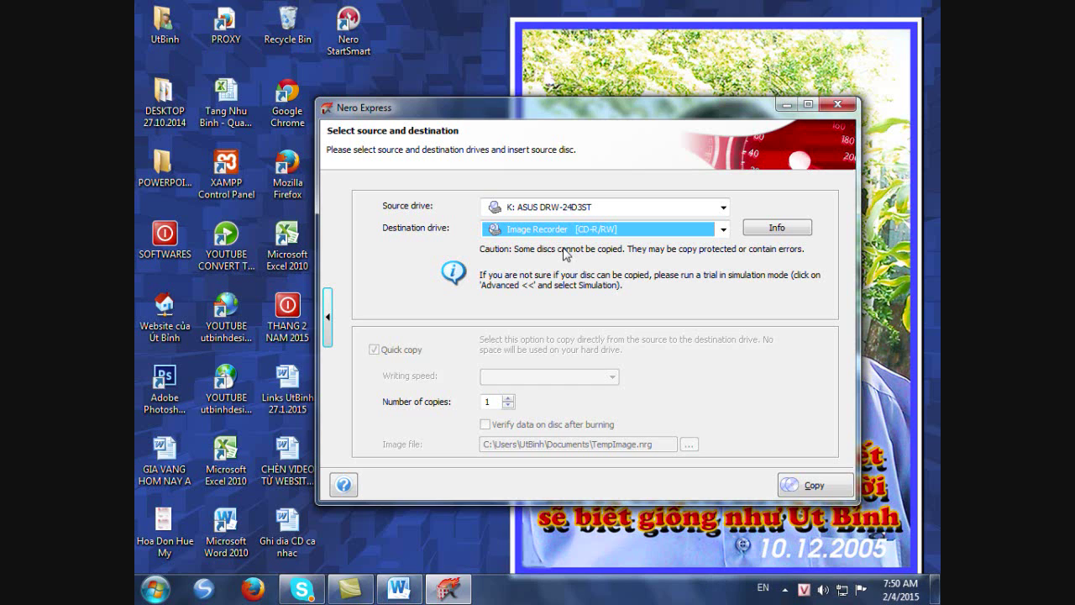
{"action": "left_click", "coordinate": [811, 489]}
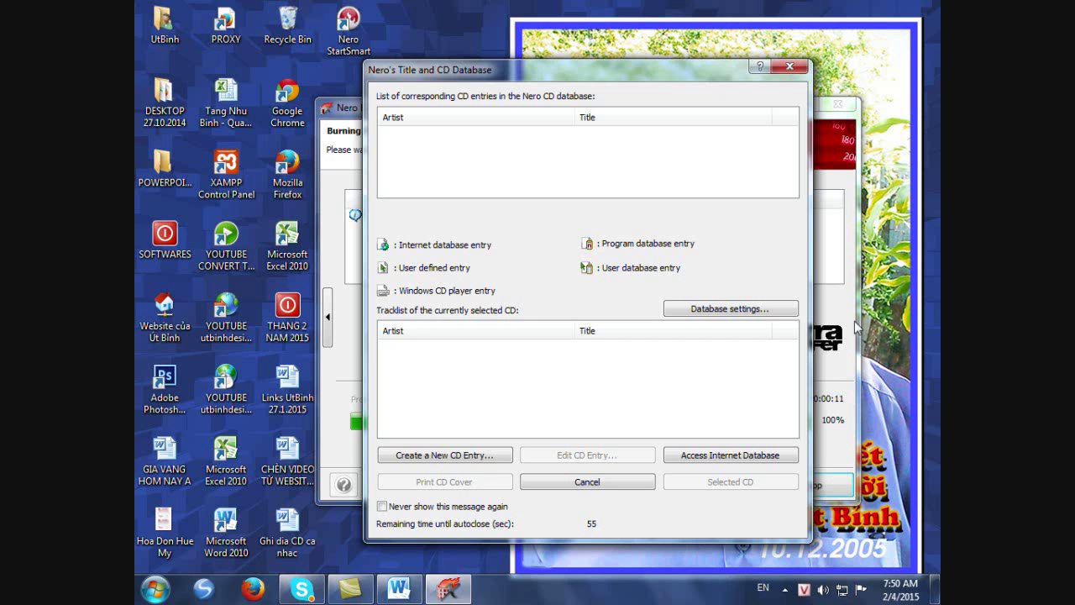
Skip the CD title database and save the disc image as Image (*.nrg) on the Desktop, finishing the copy process.
{"action": "left_click", "coordinate": [789, 68]}
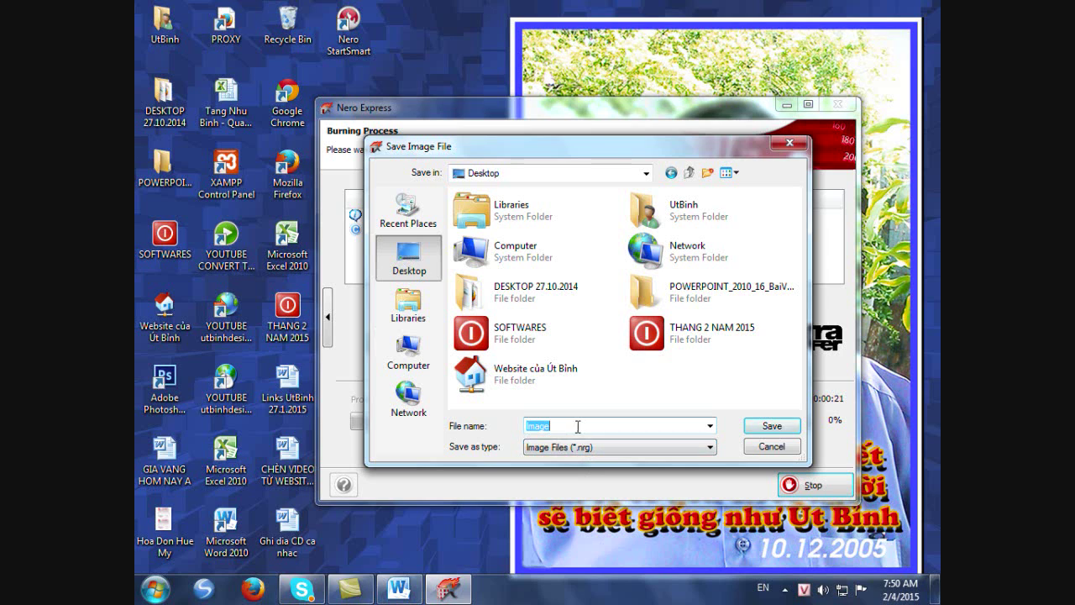
{"action": "left_click", "coordinate": [775, 426]}
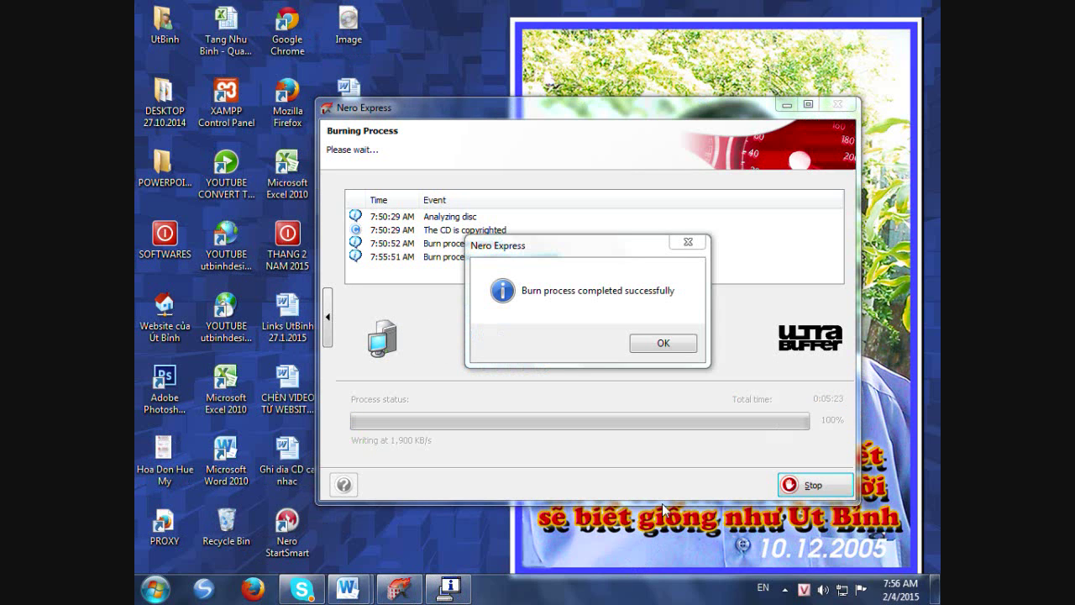
{"action": "left_click", "coordinate": [662, 345]}
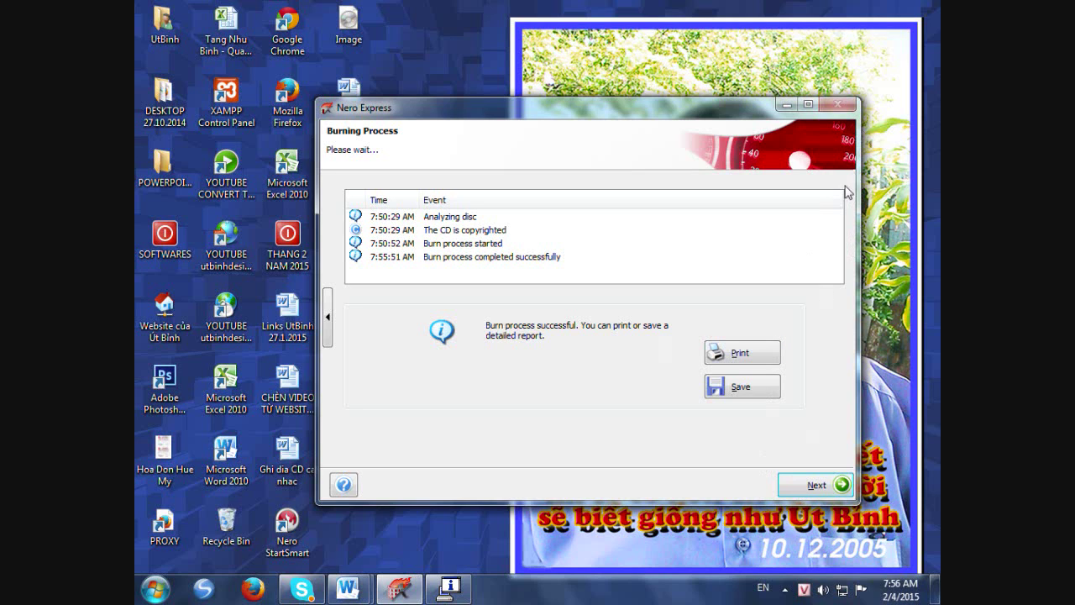
{"action": "left_click", "coordinate": [819, 493]}
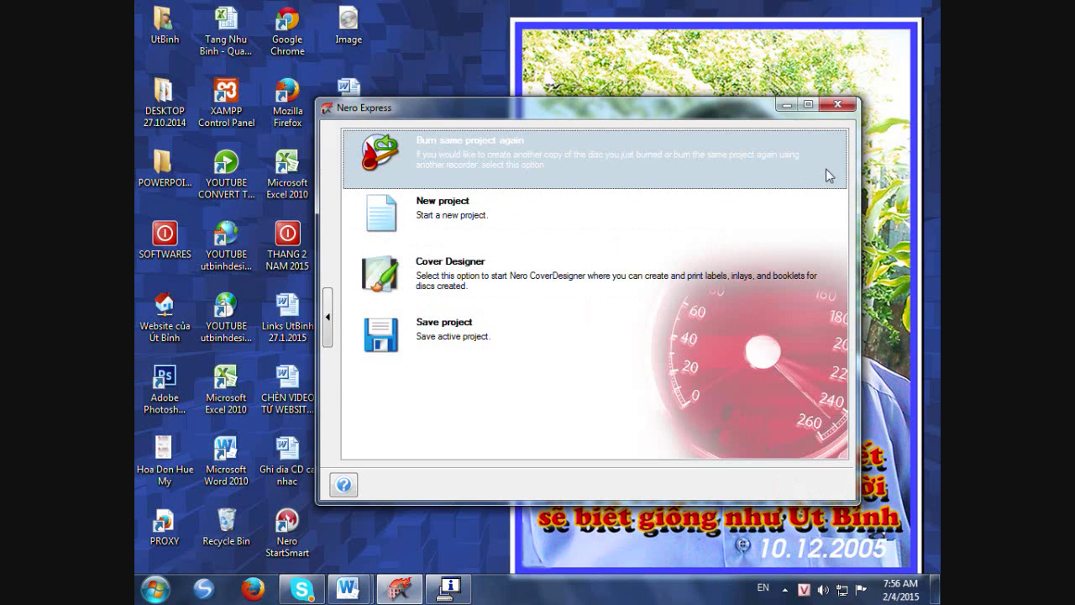
Close Nero Express and Nero StartSmart to return to the desktop.
{"action": "left_click", "coordinate": [838, 104]}
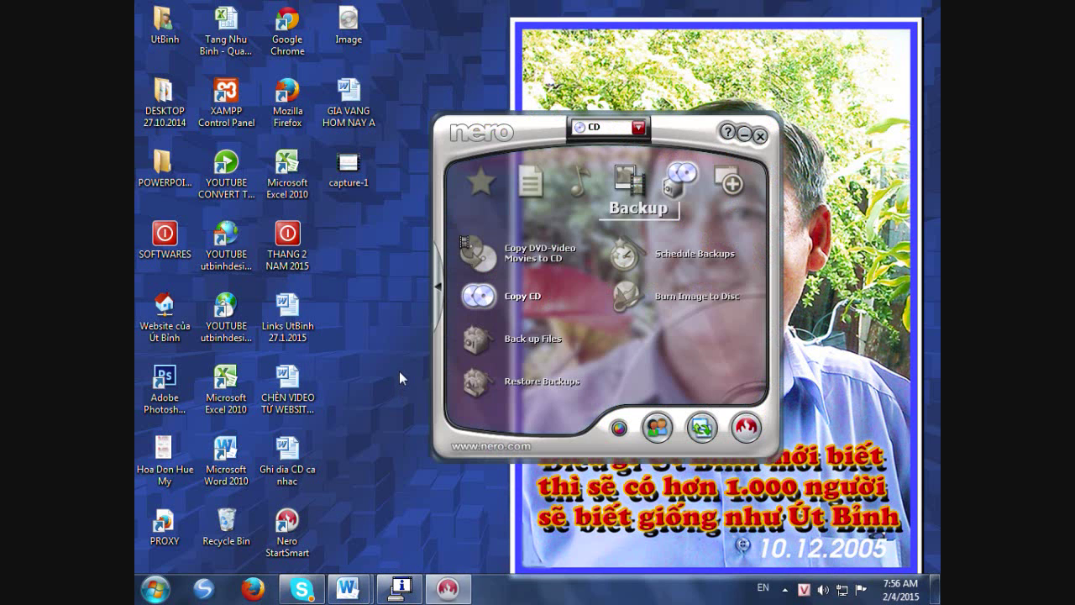
{"action": "left_click", "coordinate": [729, 180]}
{"action": "left_click", "coordinate": [759, 136]}
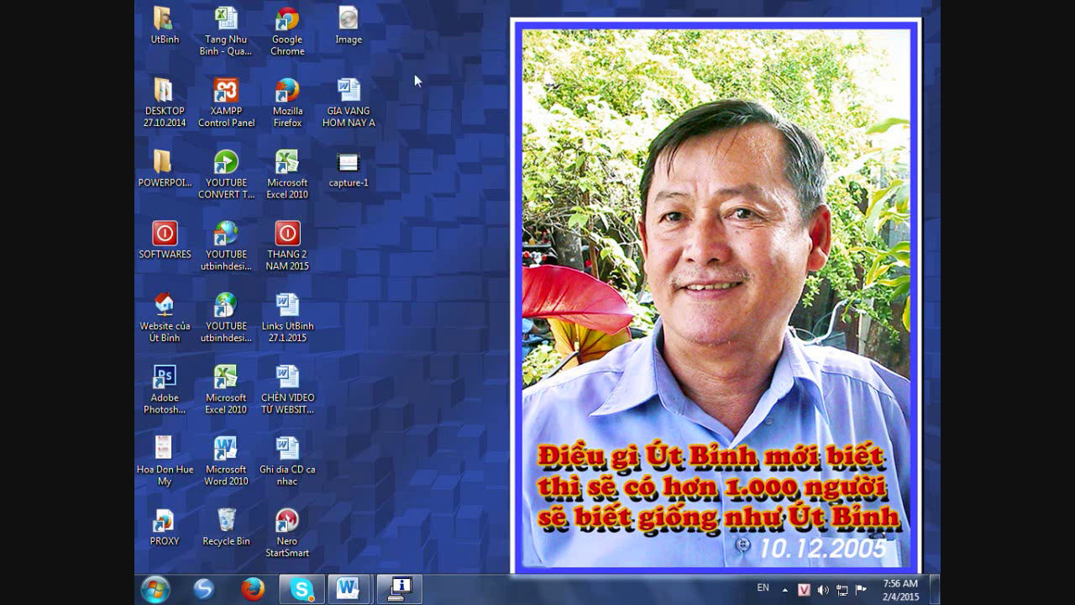
Check the file type, location and size in the properties of the Image file on the desktop, and close them.
{"action": "left_click", "coordinate": [348, 26]}
{"action": "right_click", "coordinate": [346, 21]}
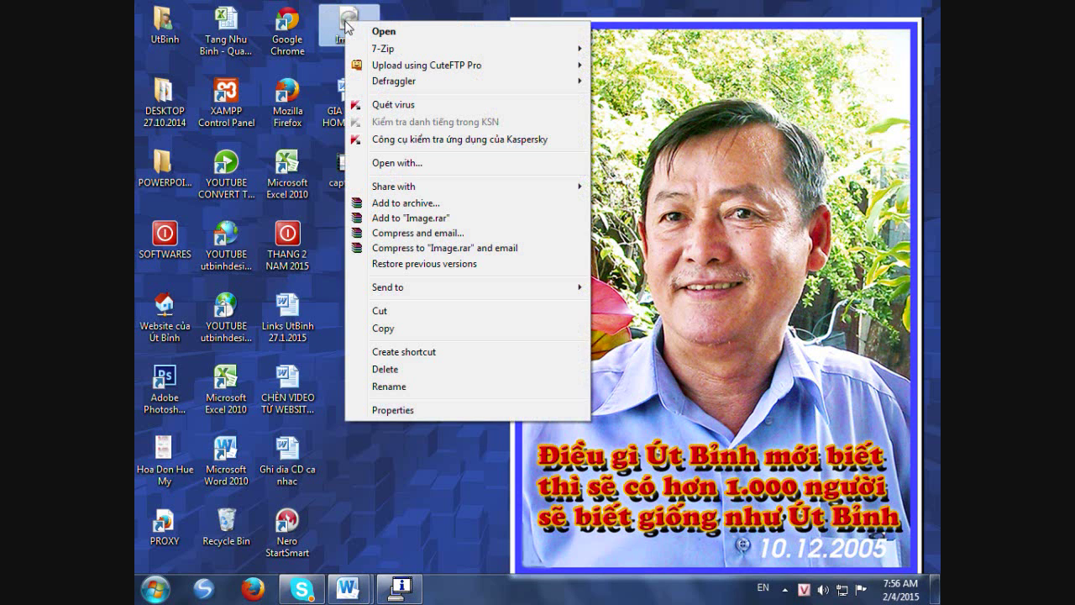
{"action": "left_click", "coordinate": [410, 409]}
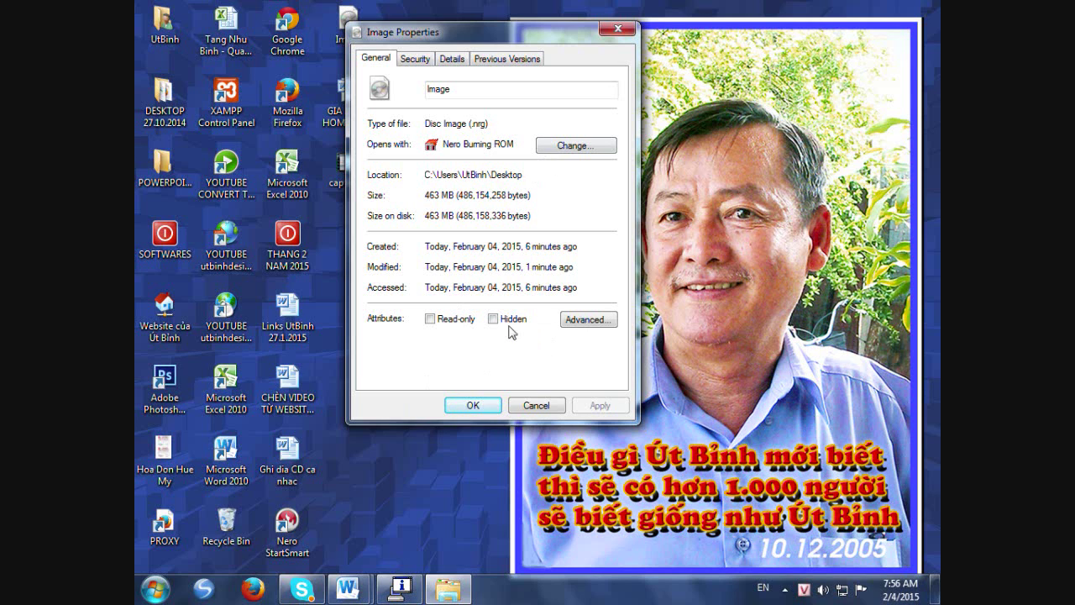
{"action": "left_click", "coordinate": [617, 31]}
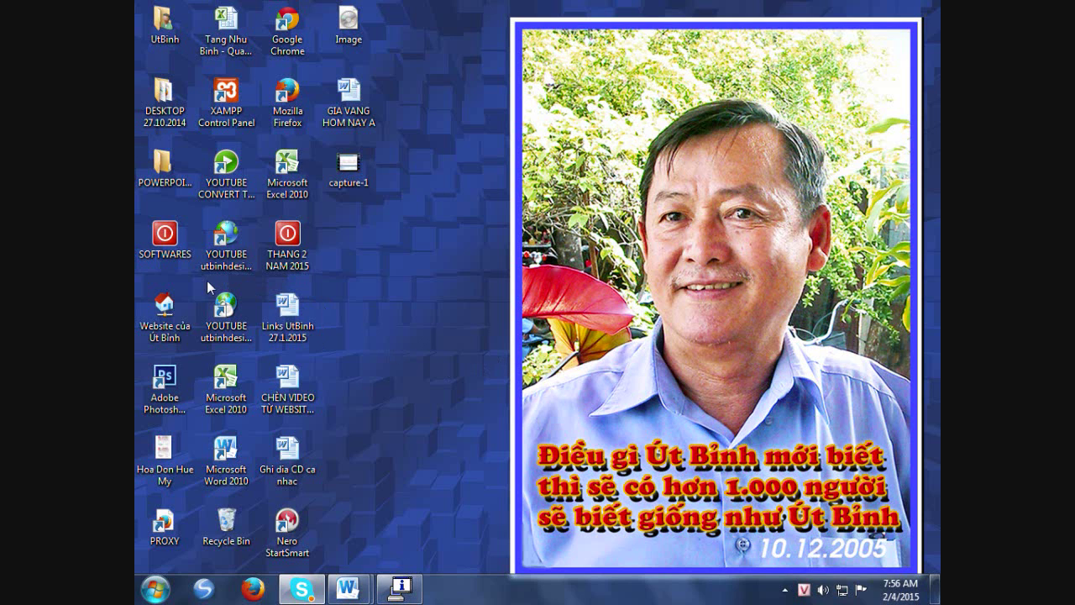
Open the SOFTWARES folder from the desktop, maximize its window and launch Nero StartSmart.
{"action": "double_click", "coordinate": [178, 234]}
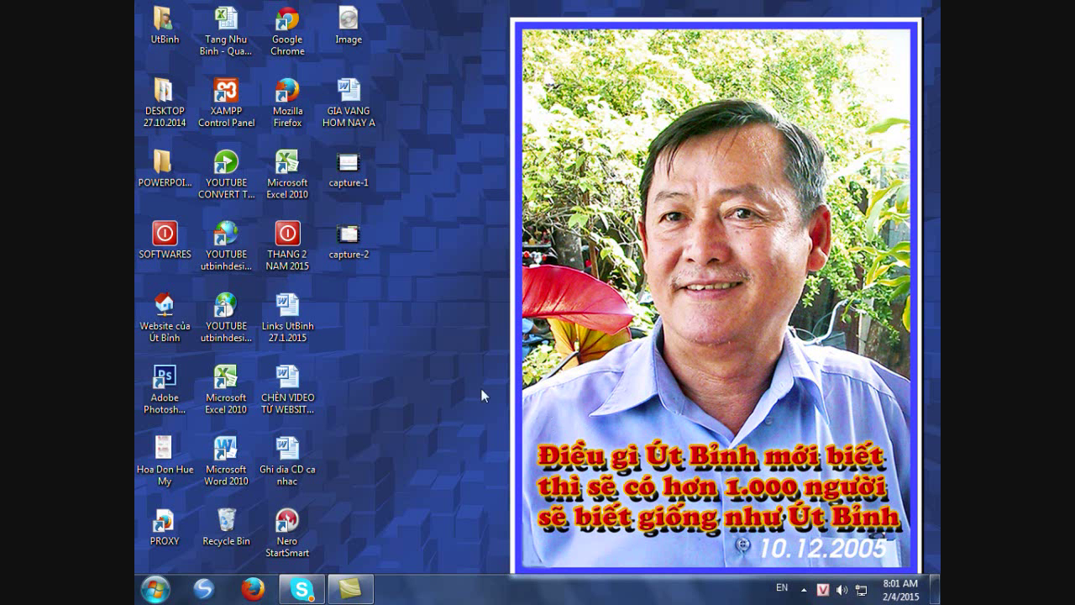
{"action": "double_click", "coordinate": [164, 239]}
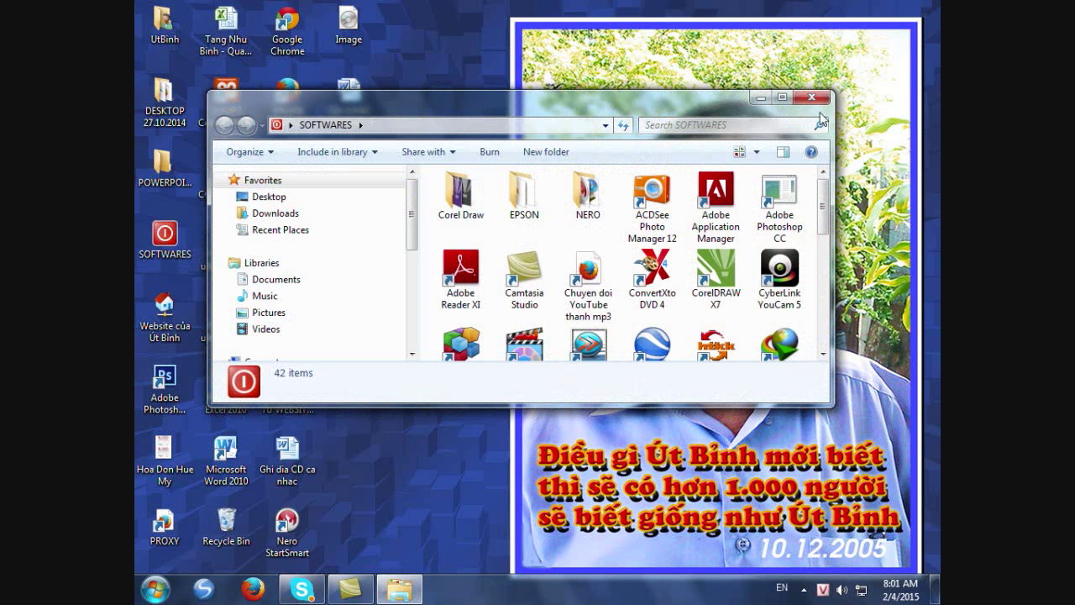
{"action": "left_click", "coordinate": [783, 100]}
{"action": "left_click", "coordinate": [898, 267]}
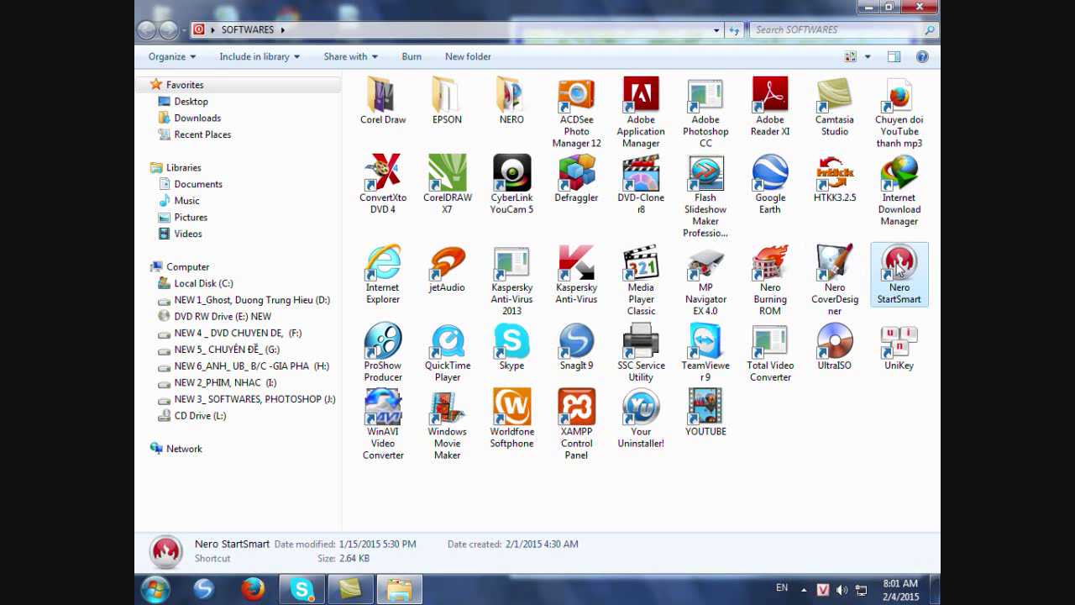
{"action": "double_click", "coordinate": [899, 267]}
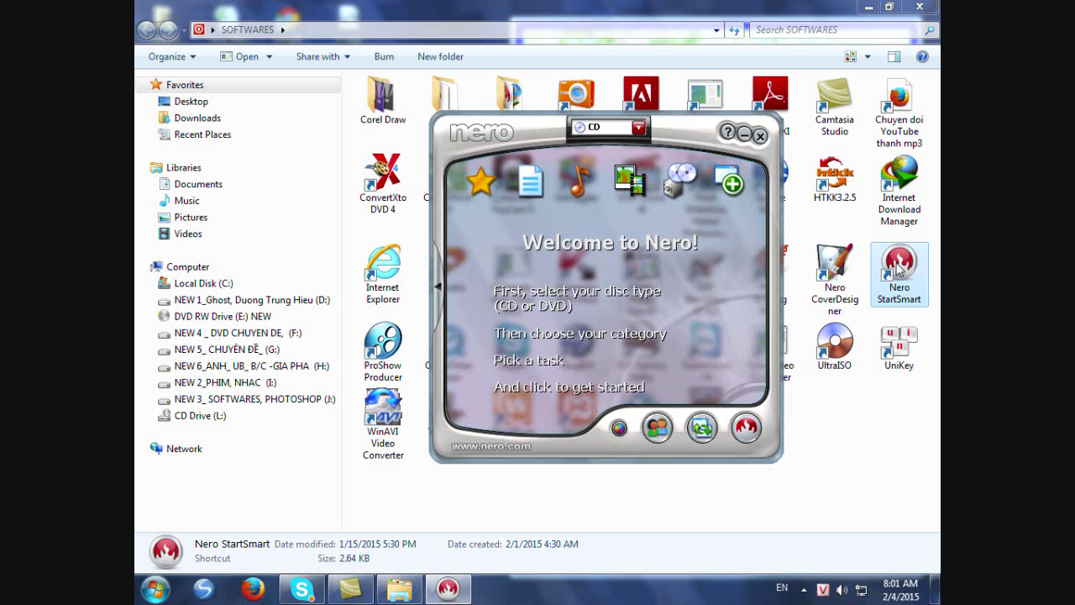
{"action": "double_click", "coordinate": [899, 267]}
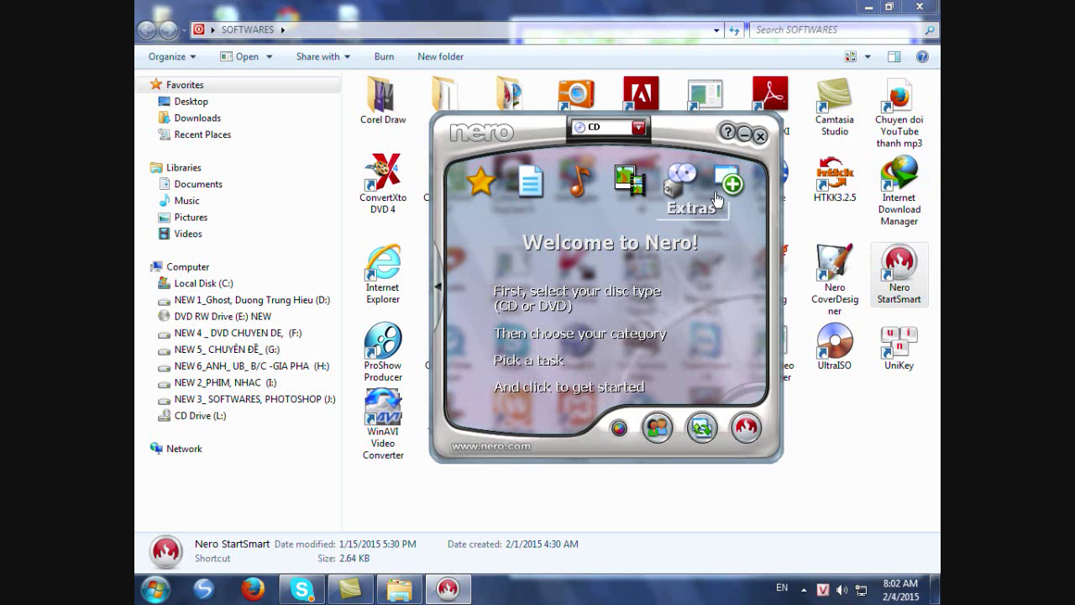
Start the Burn Image to Disc task in the Backup category and open the Image disc image from the Desktop.
{"action": "left_click", "coordinate": [685, 185]}
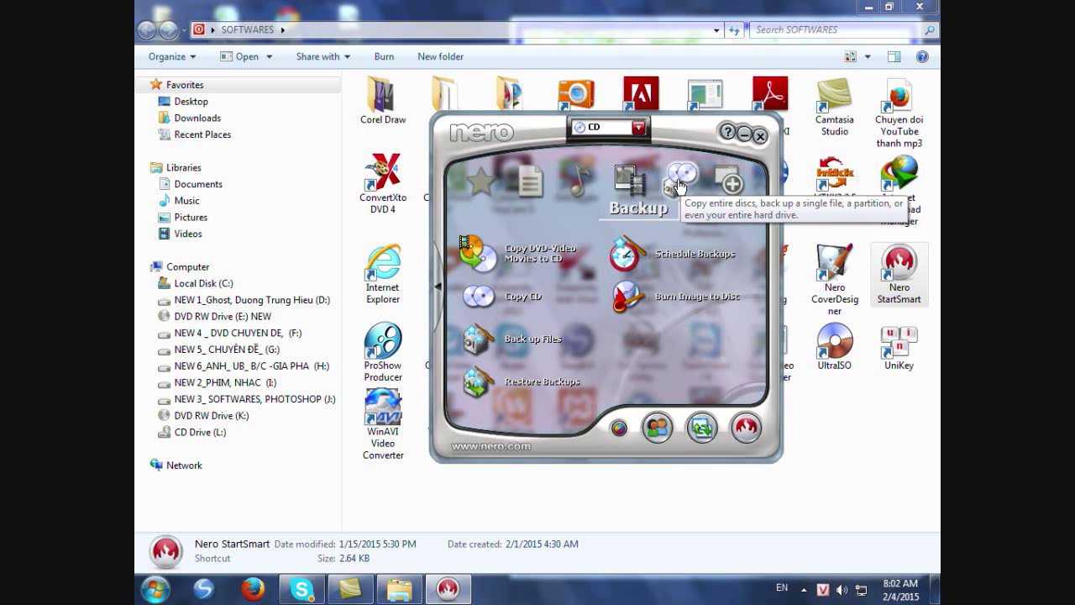
{"action": "left_click", "coordinate": [679, 304]}
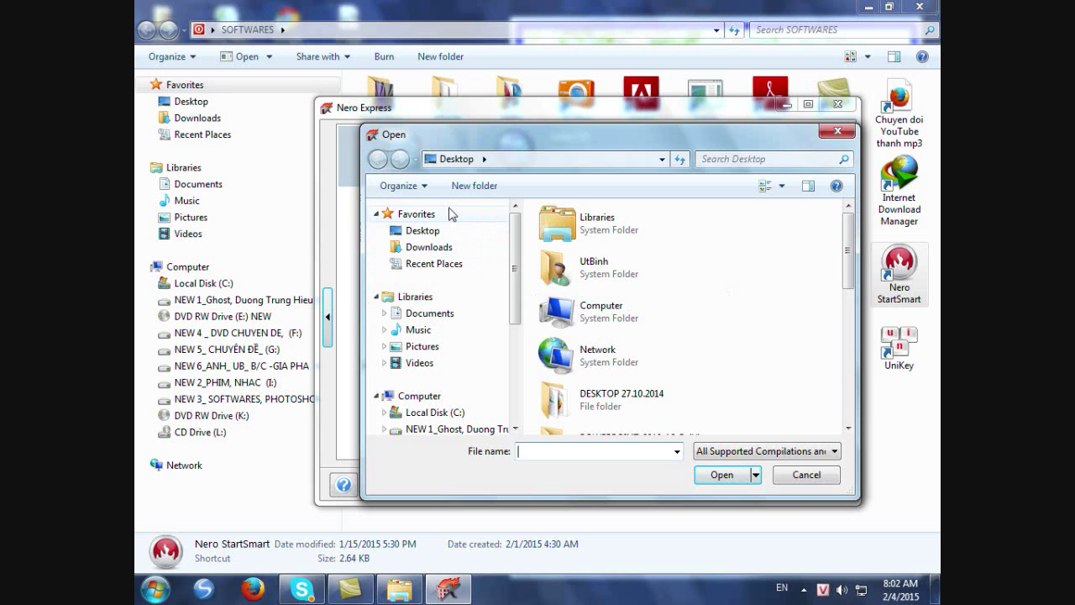
{"action": "left_click", "coordinate": [424, 238]}
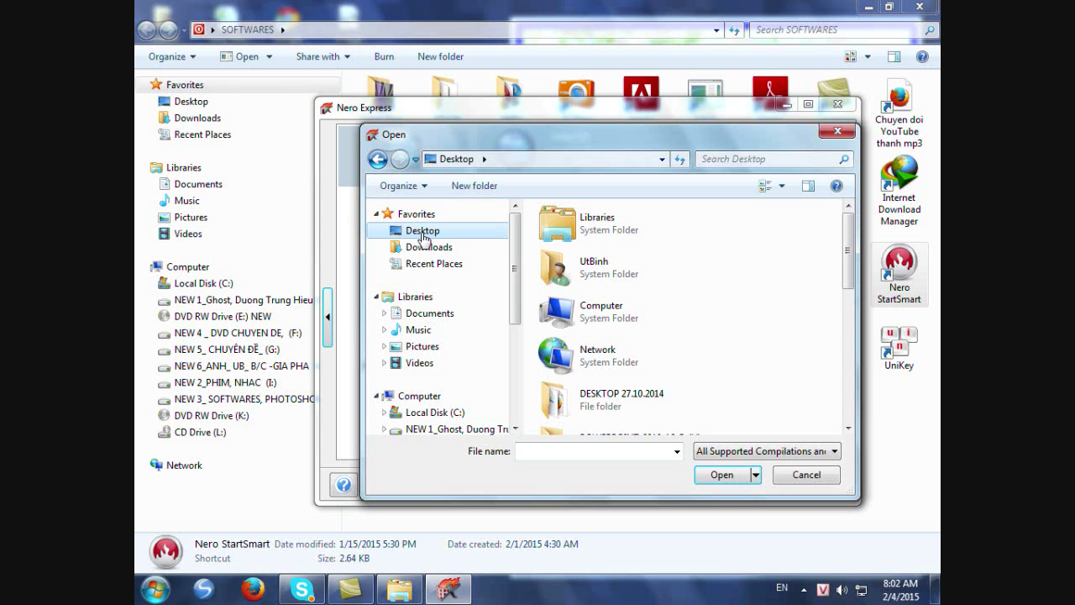
{"action": "left_click_drag", "start_coordinate": [848, 287], "coordinate": [850, 342]}
{"action": "scroll", "coordinate": [672, 344], "scroll_direction": "down", "scroll_amount": 2}
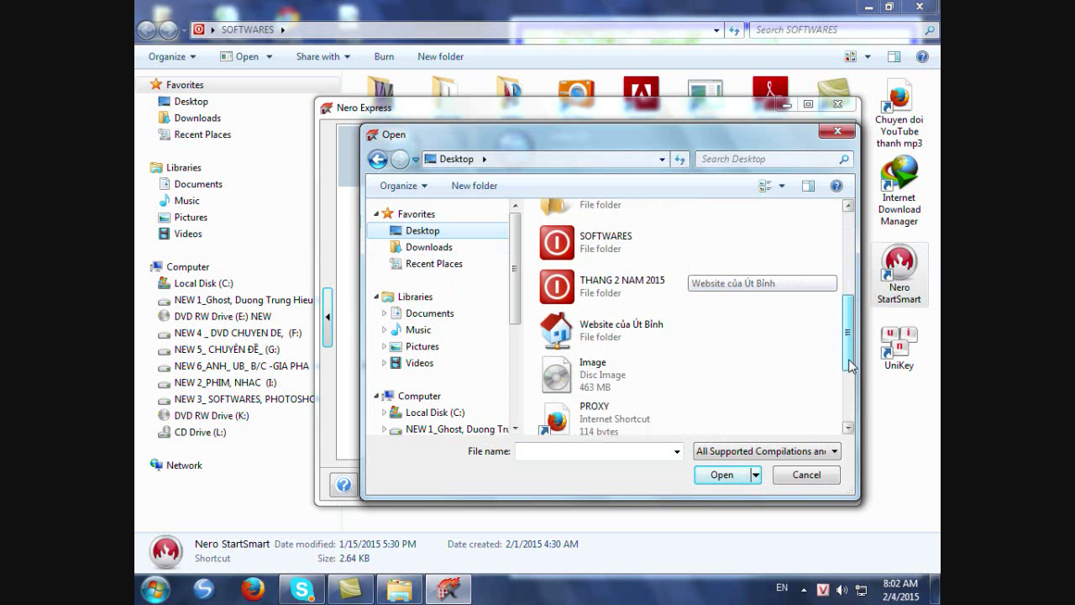
{"action": "left_click", "coordinate": [604, 361]}
{"action": "left_click", "coordinate": [729, 482]}
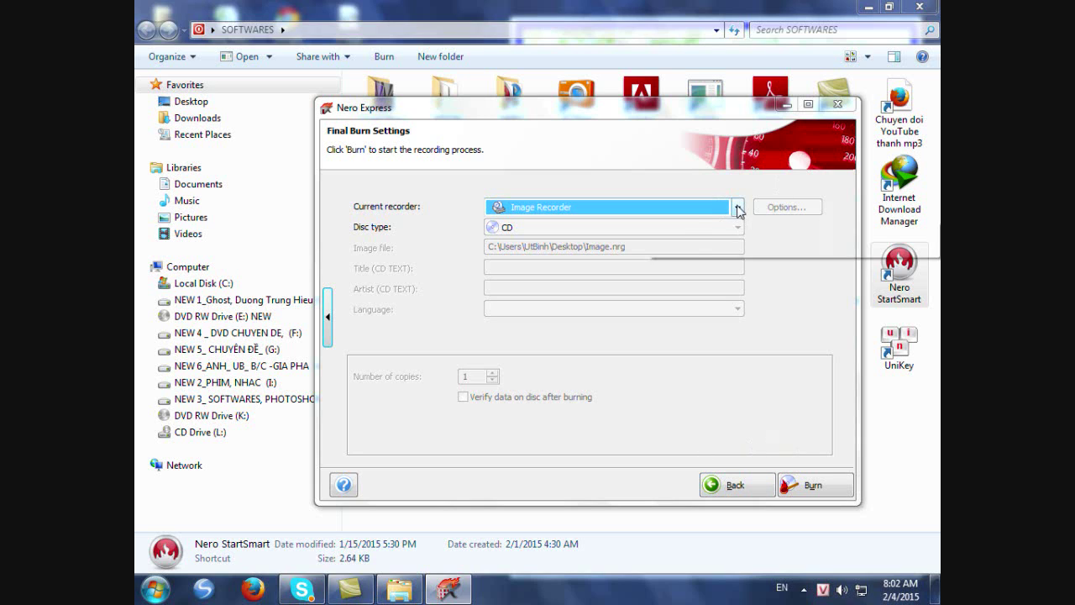
Set the current recorder to K: ASUS DRW-24D3ST and the writing speed to 40x (6,000 KB/s).
{"action": "left_click", "coordinate": [738, 208]}
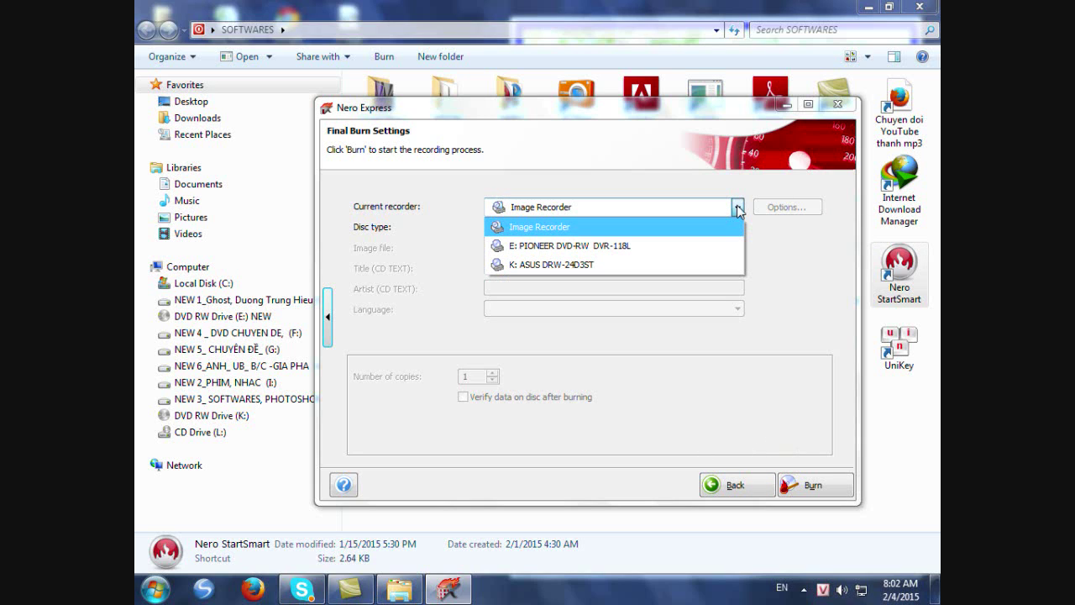
{"action": "left_click", "coordinate": [566, 263]}
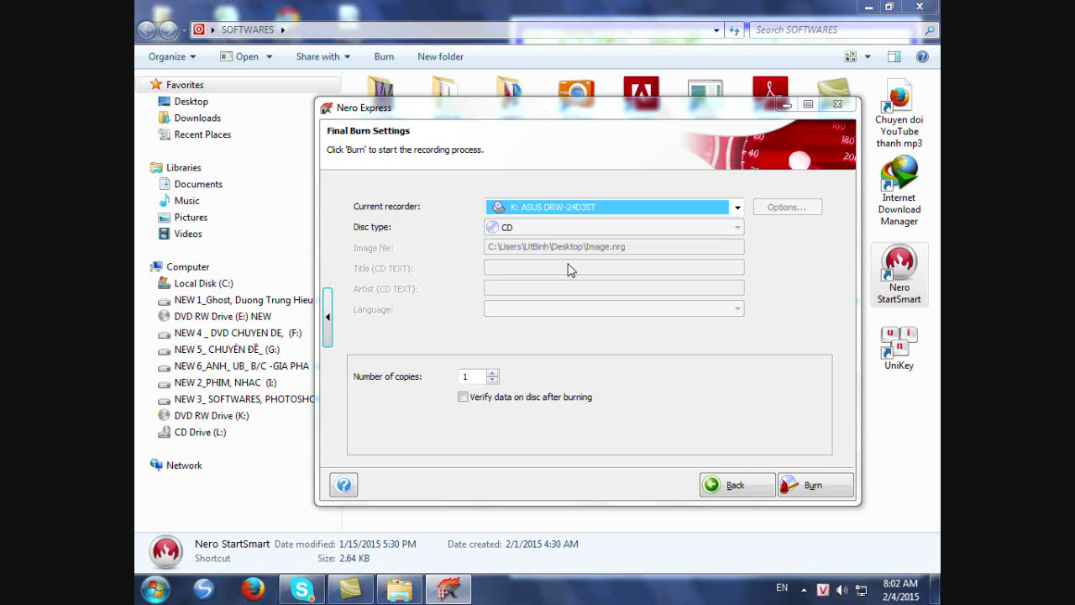
{"action": "left_click", "coordinate": [330, 324]}
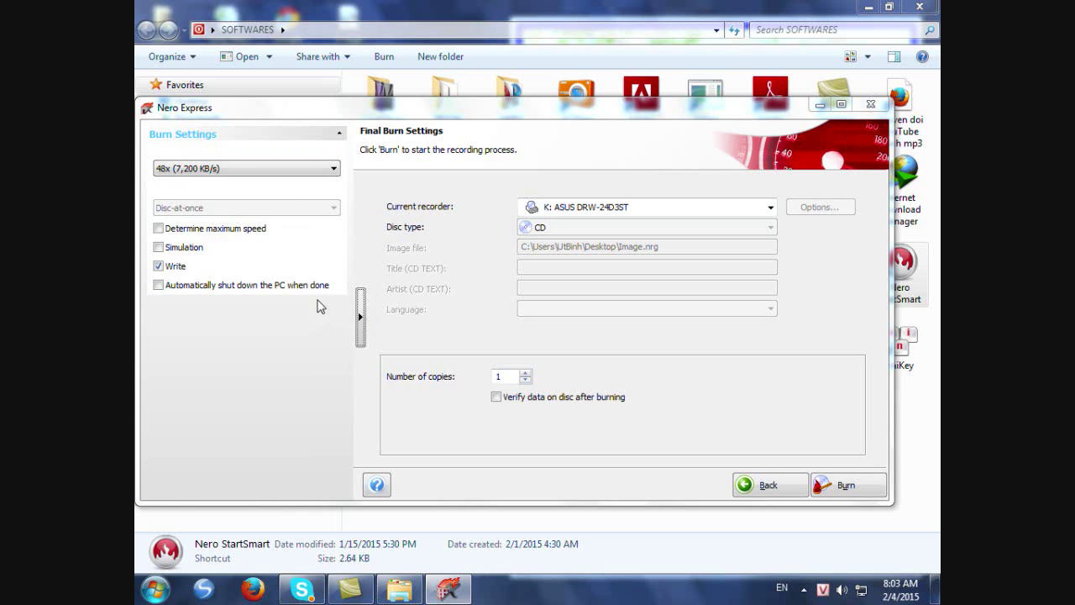
{"action": "left_click", "coordinate": [332, 171]}
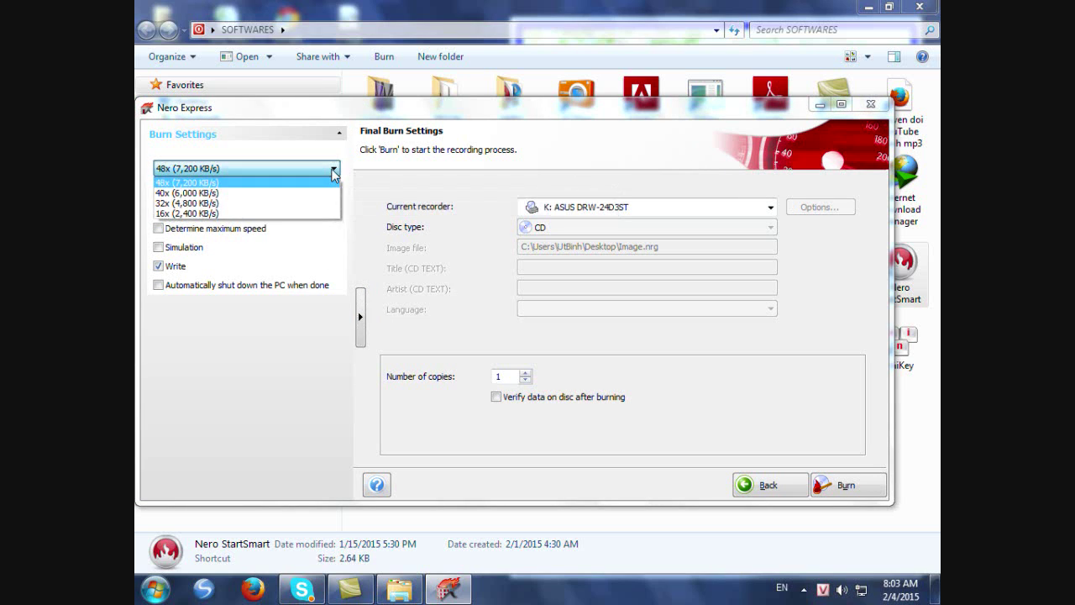
{"action": "left_click", "coordinate": [176, 194]}
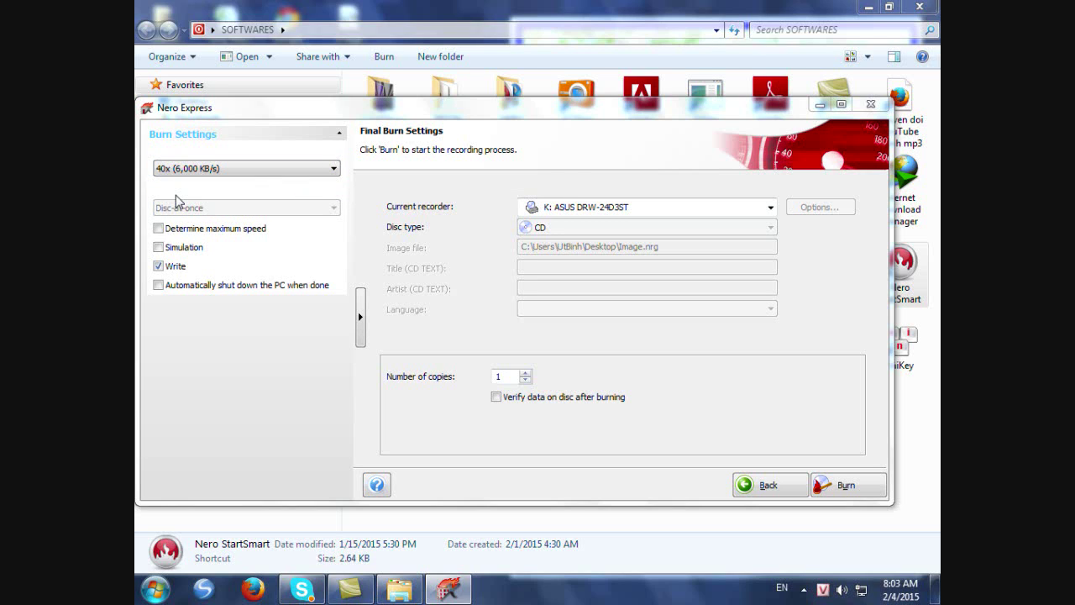
Set the number of copies to 5 and start burning the disc image.
{"action": "double_click", "coordinate": [501, 376]}
{"action": "type", "text": "5"}
{"action": "left_click", "coordinate": [839, 485]}
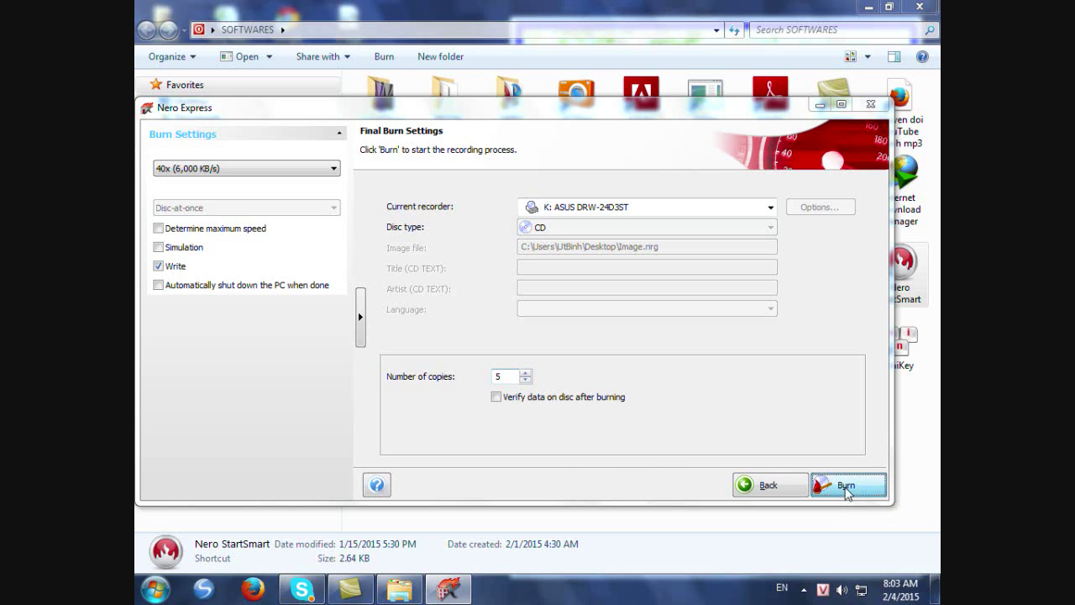